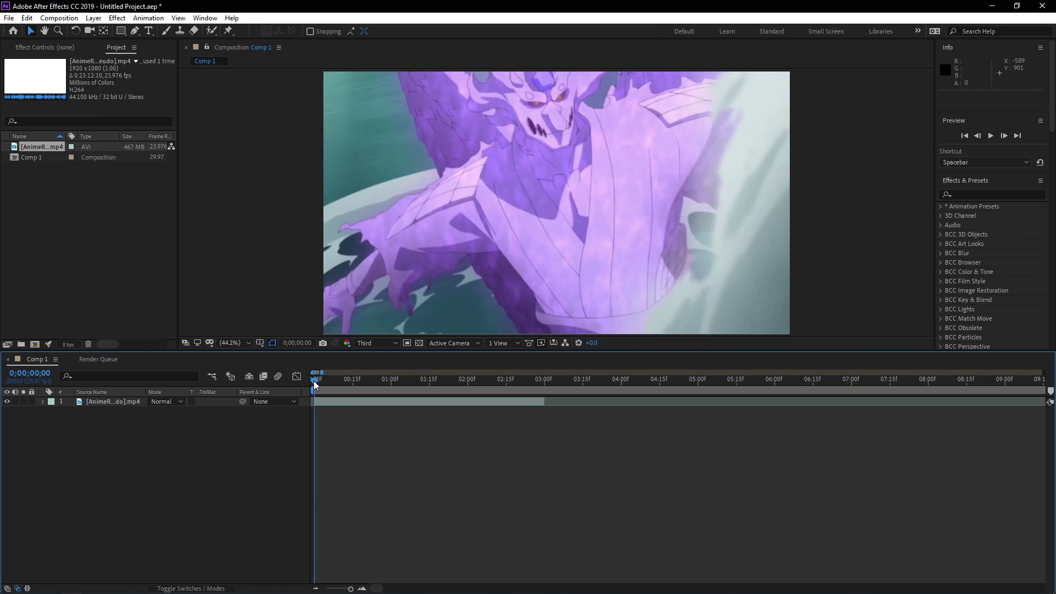
Scrub through the finished Twixtor slow-motion Time Remap result.
{"action": "left_click_drag", "start_coordinate": [314, 380], "coordinate": [287, 396]}
{"action": "mouse_move", "coordinate": [312, 378]}
{"action": "left_mouse_down"}
{"action": "mouse_move", "coordinate": [537, 383]}
{"action": "mouse_move", "coordinate": [316, 381]}
{"action": "mouse_move", "coordinate": [503, 388]}
{"action": "mouse_move", "coordinate": [315, 385]}
{"action": "mouse_move", "coordinate": [503, 395]}
{"action": "mouse_move", "coordinate": [484, 398]}
{"action": "mouse_move", "coordinate": [303, 390]}
{"action": "left_mouse_up"}
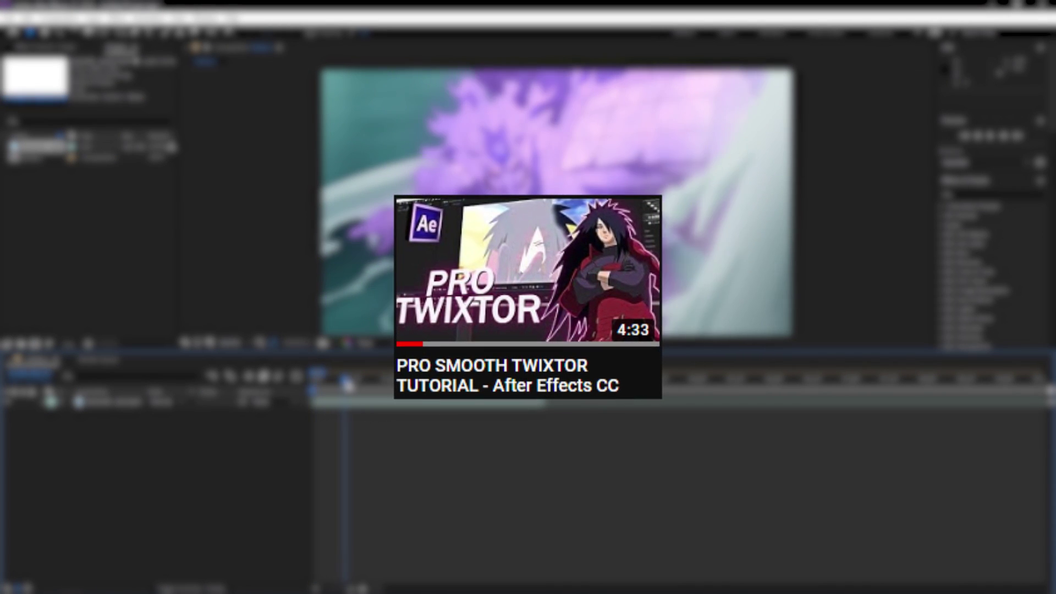
{"action": "left_click", "coordinate": [406, 382]}
{"action": "left_click_drag", "start_coordinate": [409, 387], "coordinate": [316, 401]}
{"action": "left_click", "coordinate": [338, 401]}
Split the anime clip into 28 staggered one-frame layers with Ctrl+Shift+D.
{"action": "key", "text": "ctrl+shift+d"}
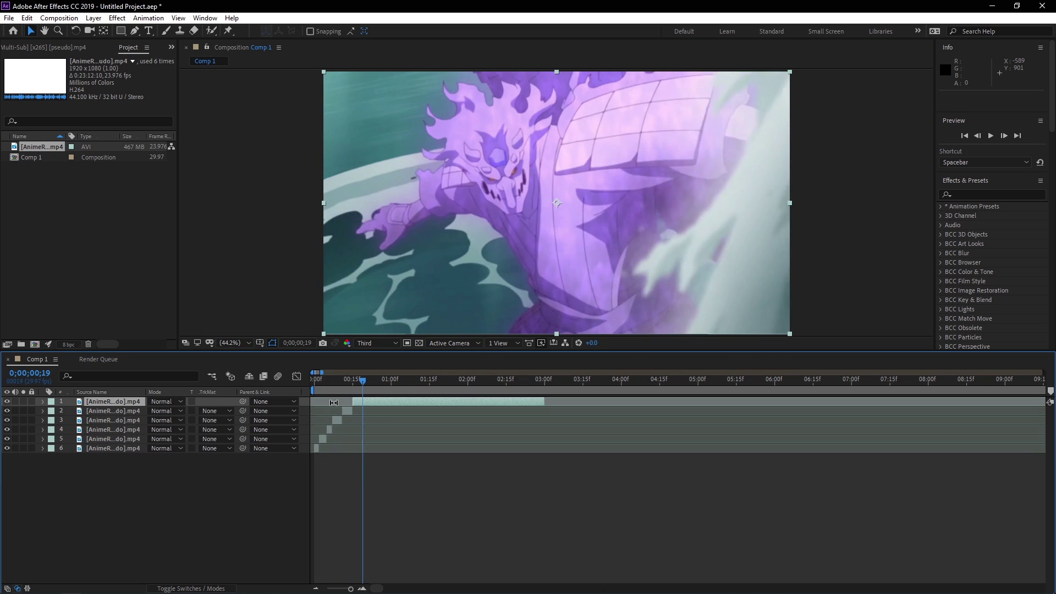
{"action": "key", "text": "ctrl+shift+d"}
{"action": "key", "text": "ctrl+shift+d"}
{"action": "key", "text": "ctrl+shift+d"}
{"action": "key", "text": "ctrl+shift+d"}
{"action": "key", "text": "ctrl+shift+d"}
{"action": "key", "text": "ctrl+shift+d"}
{"action": "key", "text": "ctrl+shift+d"}
{"action": "key", "text": "ctrl+shift+d"}
{"action": "key", "text": "ctrl+shift+d"}
{"action": "key", "text": "ctrl+shift+d"}
{"action": "key", "text": "ctrl+shift+d"}
{"action": "key", "text": "ctrl+shift+d"}
{"action": "key", "text": "ctrl+shift+d"}
{"action": "key", "text": "ctrl+shift+d"}
{"action": "key", "text": "ctrl+shift+d"}
{"action": "key", "text": "ctrl+shift+d"}
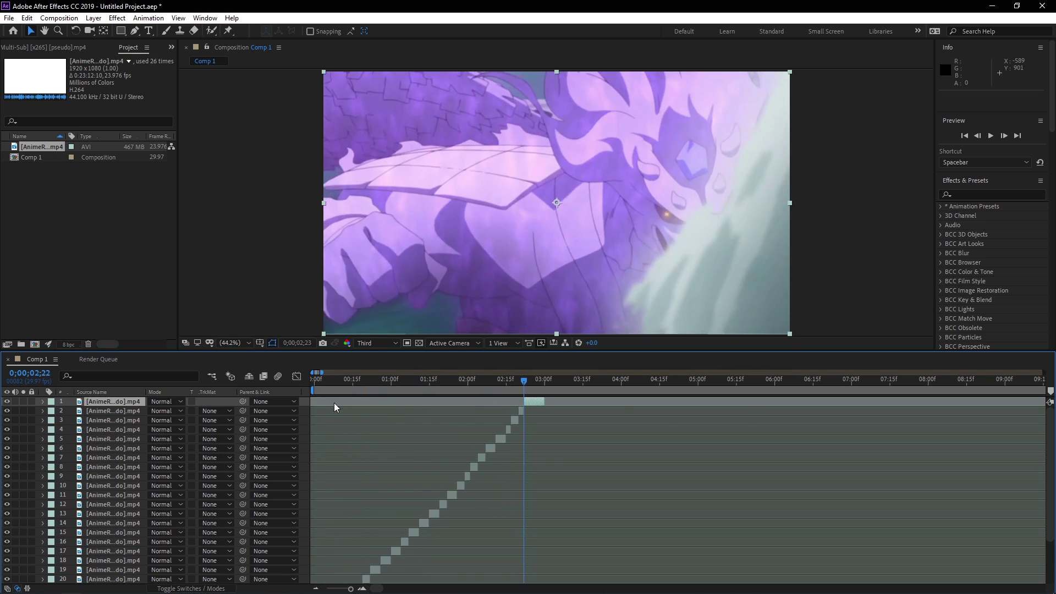
{"action": "scroll", "coordinate": [319, 579], "scroll_direction": "up", "scroll_amount": 5}
{"action": "scroll", "coordinate": [352, 569], "scroll_direction": "up", "scroll_amount": 6}
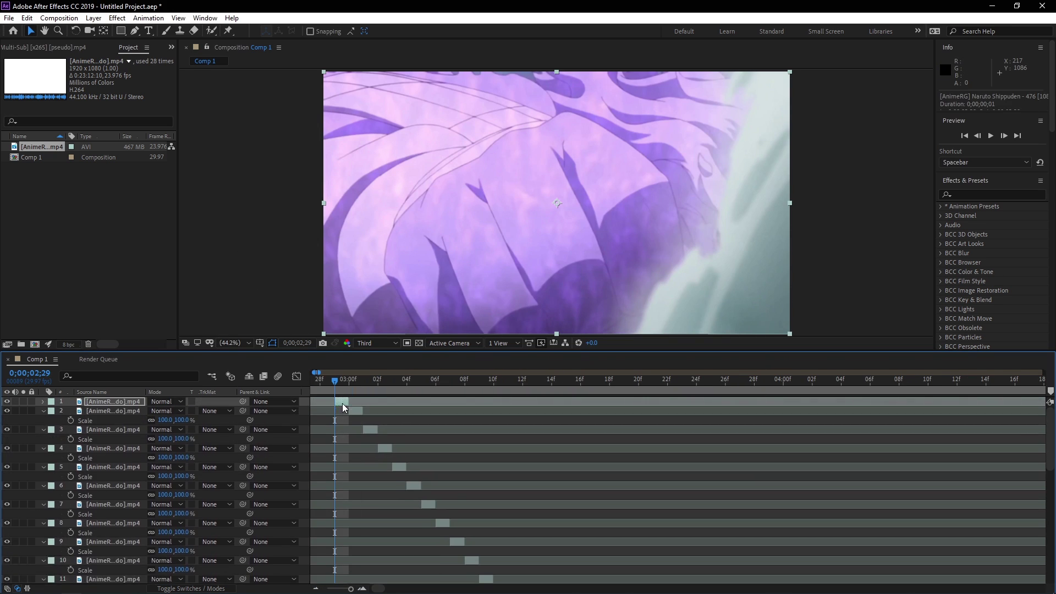
Nest all layers into Pre-comp 1, time-reverse it, and nest again as Pre-comp 1 Comp 1.
{"action": "key", "text": "ctrl+a"}
{"action": "key", "text": "ctrl+shift+c"}
{"action": "left_click", "coordinate": [310, 394]}
{"action": "right_click", "coordinate": [322, 401]}
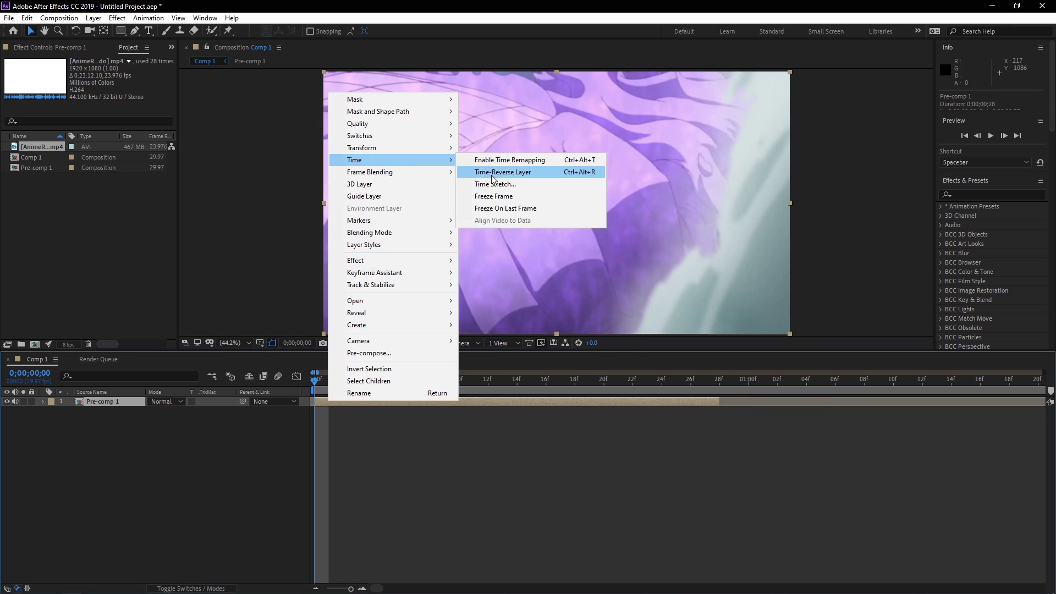
{"action": "left_click", "coordinate": [507, 167]}
{"action": "left_click", "coordinate": [365, 381]}
{"action": "key", "text": "ctrl+shift+c"}
{"action": "key", "text": "Return"}
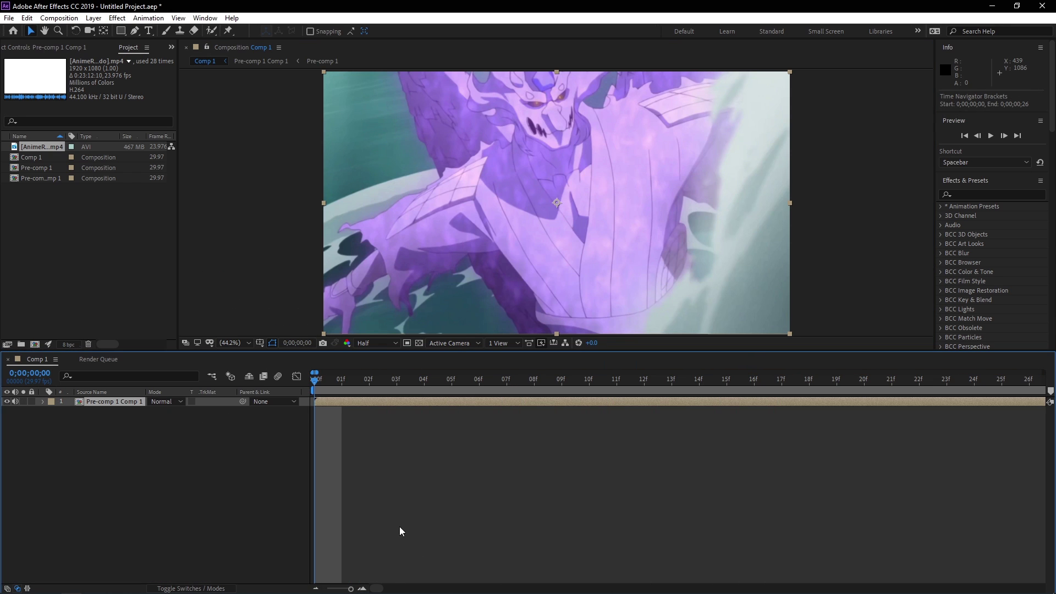
Preview the reversed clip, then shift the Pre-comp 1 Comp 1 layer one frame later.
{"action": "left_click", "coordinate": [316, 588]}
{"action": "left_click_drag", "start_coordinate": [328, 379], "coordinate": [214, 402]}
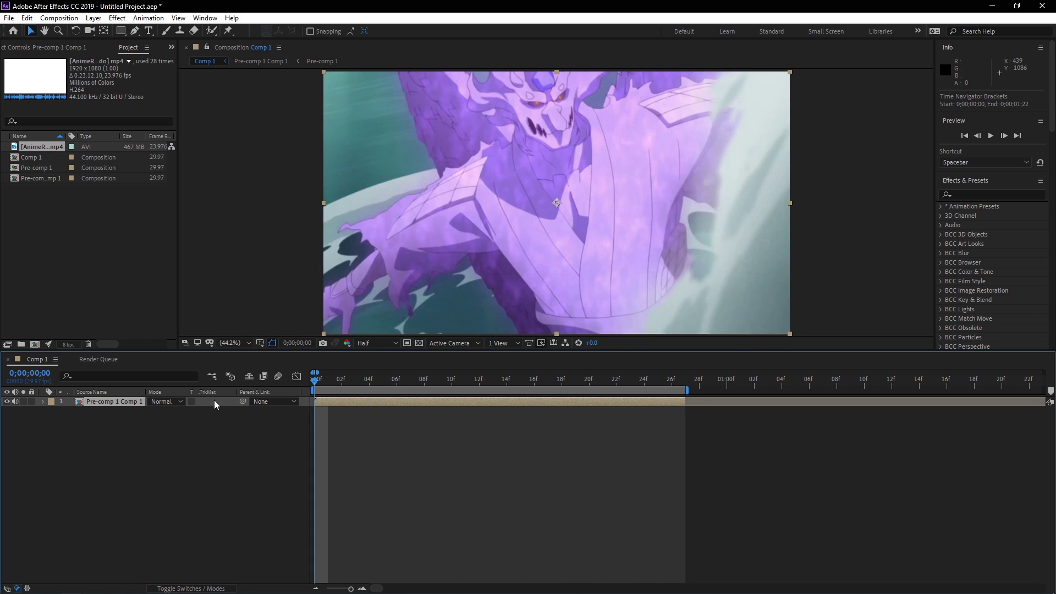
{"action": "left_click_drag", "start_coordinate": [352, 376], "coordinate": [272, 383]}
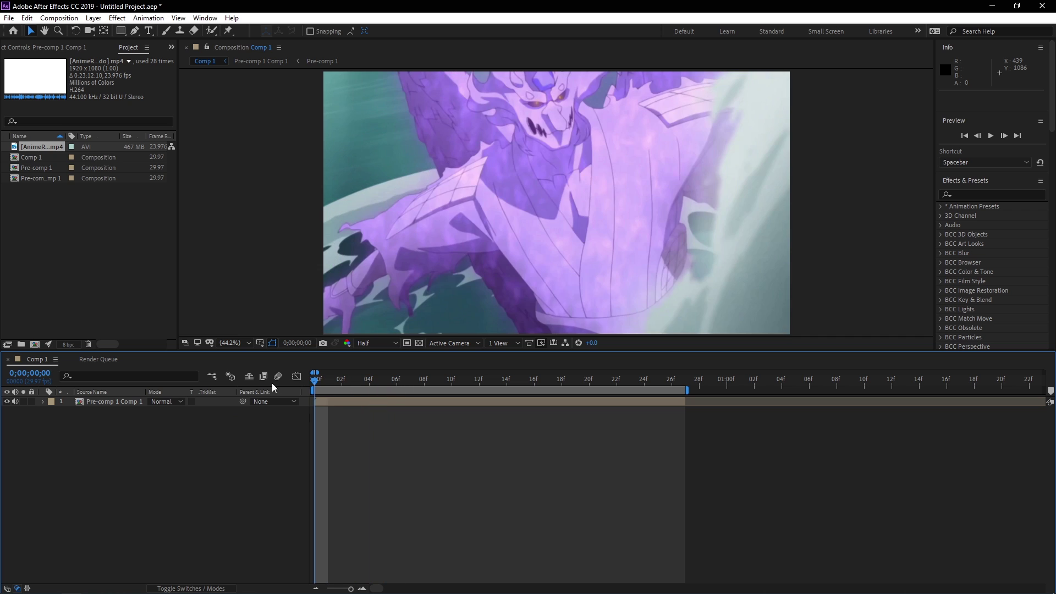
{"action": "left_click", "coordinate": [325, 400]}
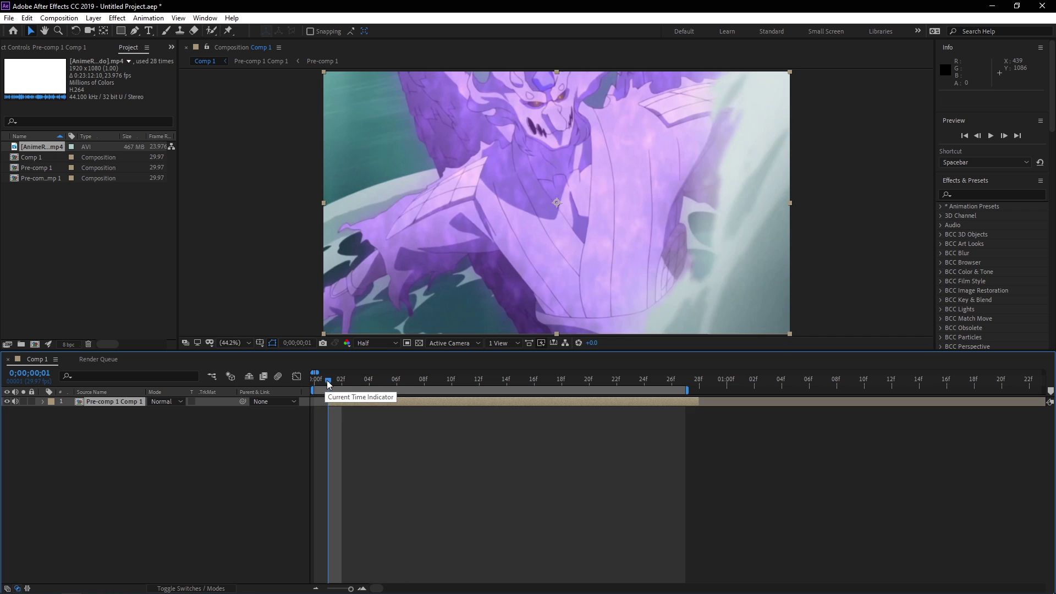
{"action": "key", "text": "alt+Page_Down"}
Search 'twix' in Effects & Presets and apply the anbu twix 22 preset to layer 1.
{"action": "left_click", "coordinate": [998, 195]}
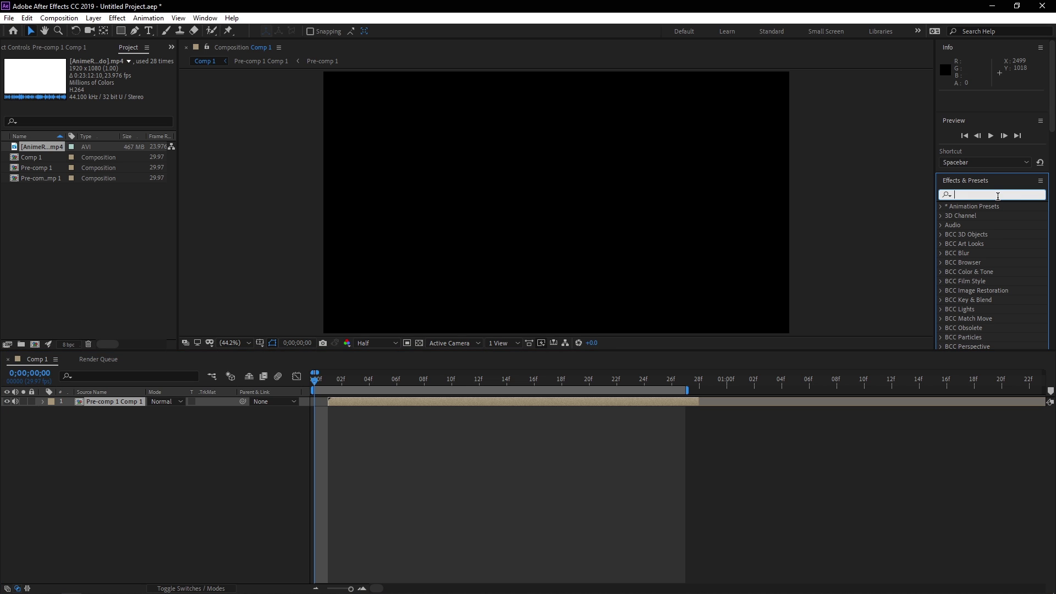
{"action": "type", "text": "twix"}
{"action": "left_click_drag", "start_coordinate": [993, 237], "coordinate": [456, 372]}
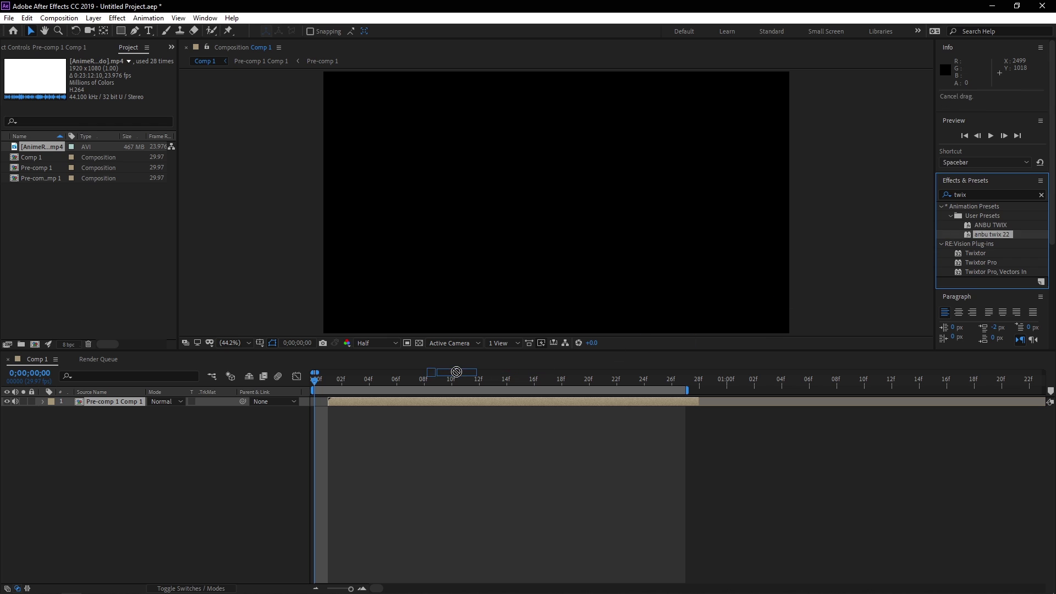
{"action": "left_click_drag", "start_coordinate": [392, 400], "coordinate": [419, 401]}
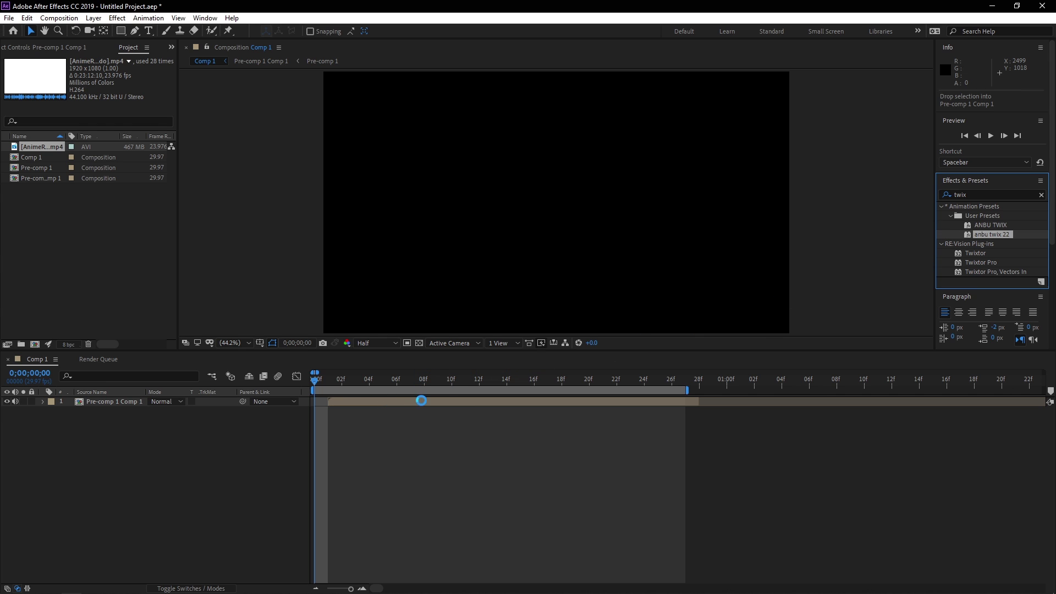
Lengthen the layer's out point so the 30% slowed clip fits.
{"action": "left_click", "coordinate": [316, 588]}
{"action": "left_click_drag", "start_coordinate": [370, 405], "coordinate": [596, 401]}
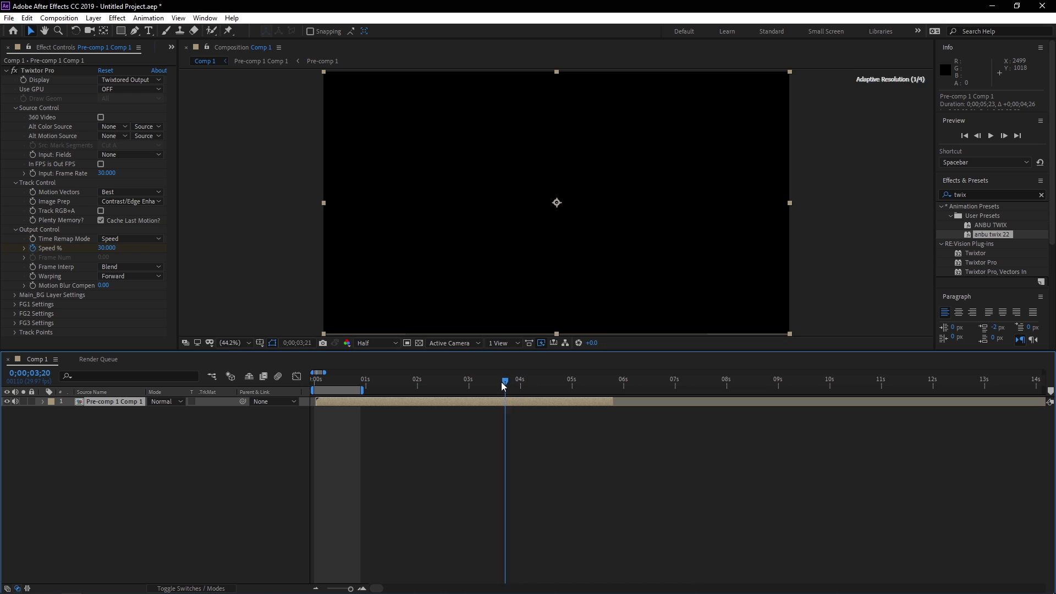
{"action": "left_click_drag", "start_coordinate": [480, 385], "coordinate": [465, 385]}
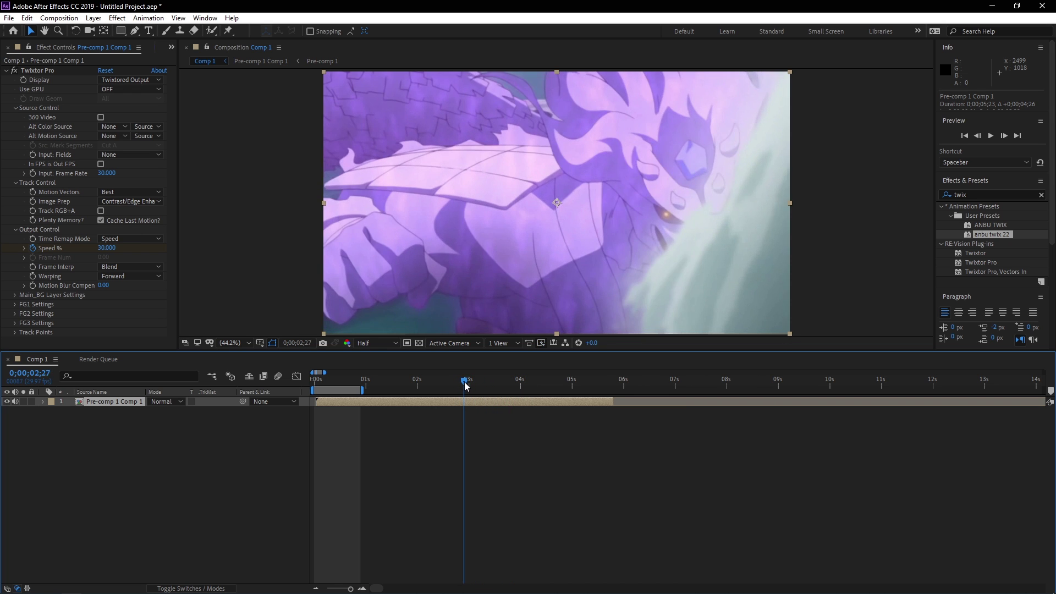
Pre-compose the Twixtor layer into Pre-comp 1 Comp 2.
{"action": "right_click", "coordinate": [461, 400]}
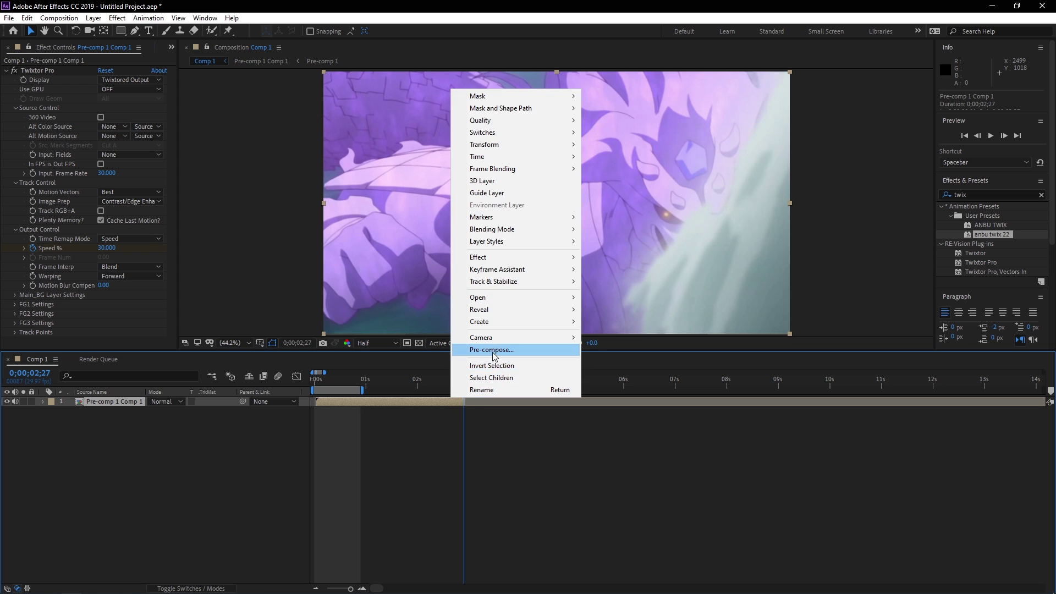
{"action": "left_click", "coordinate": [468, 350]}
{"action": "left_click", "coordinate": [316, 394]}
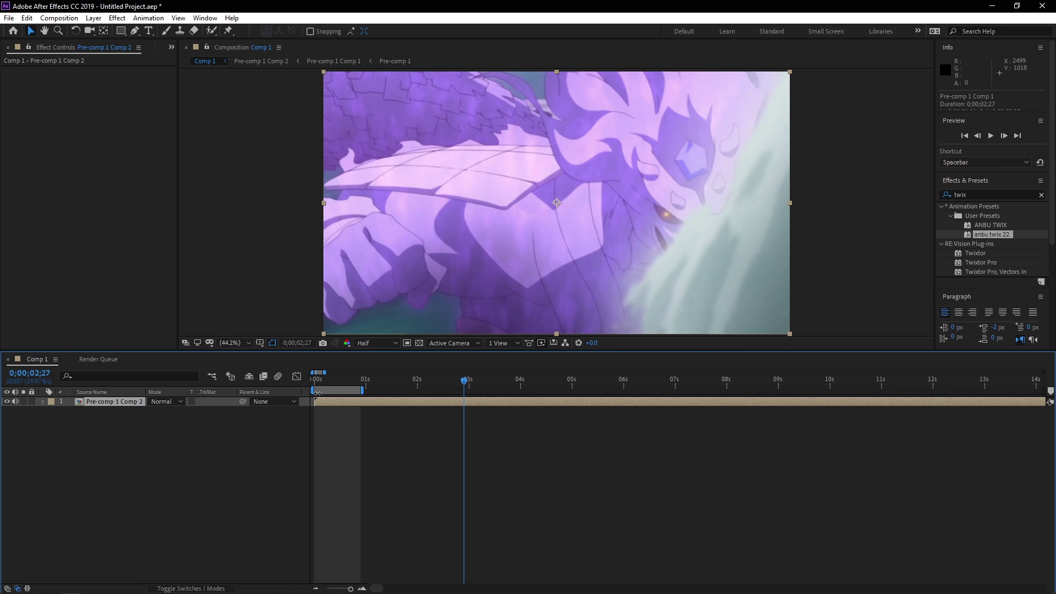
End the work area at the nested layer's last frame, then return to frame 0.
{"action": "left_click_drag", "start_coordinate": [322, 387], "coordinate": [289, 389]}
{"action": "key", "text": "["}
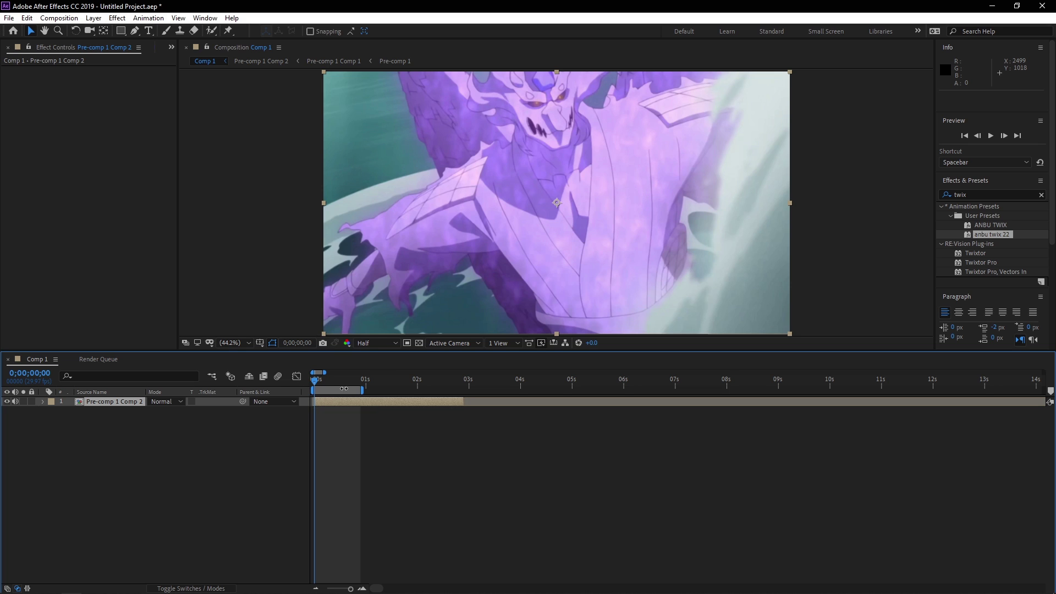
{"action": "key", "text": "o"}
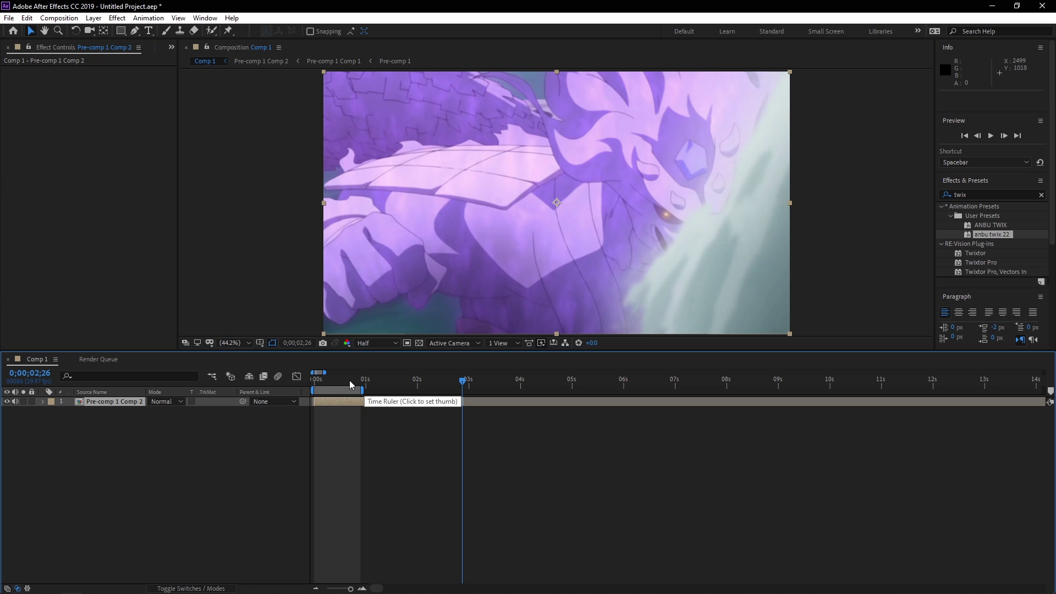
{"action": "key", "text": "n"}
{"action": "key", "text": "Home"}
Enable Time Remapping on the Pre-comp 1 Comp 2 layer.
{"action": "left_click", "coordinate": [363, 590]}
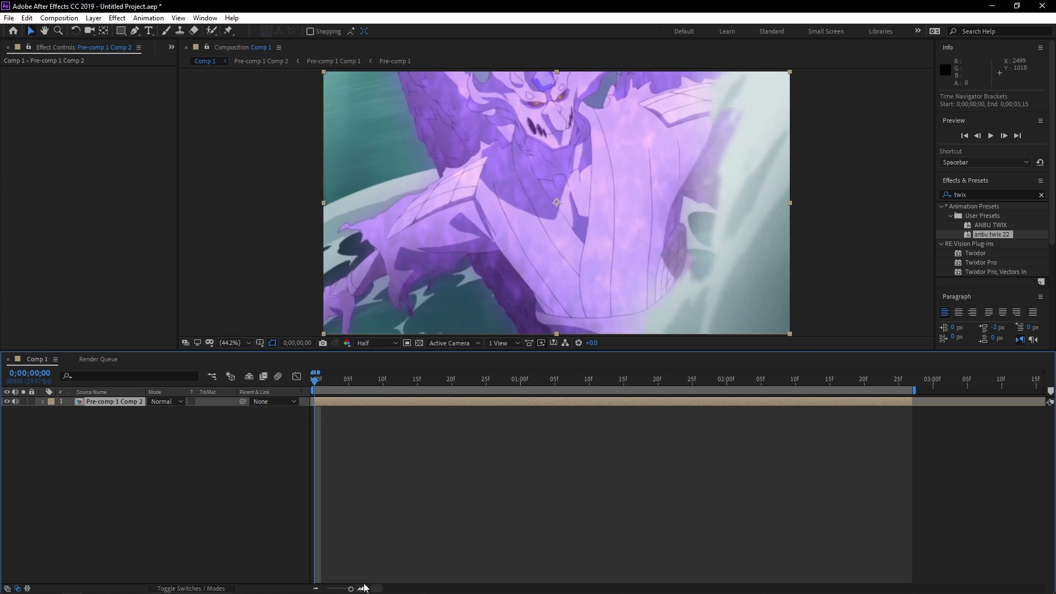
{"action": "left_click", "coordinate": [316, 587]}
{"action": "right_click", "coordinate": [410, 406]}
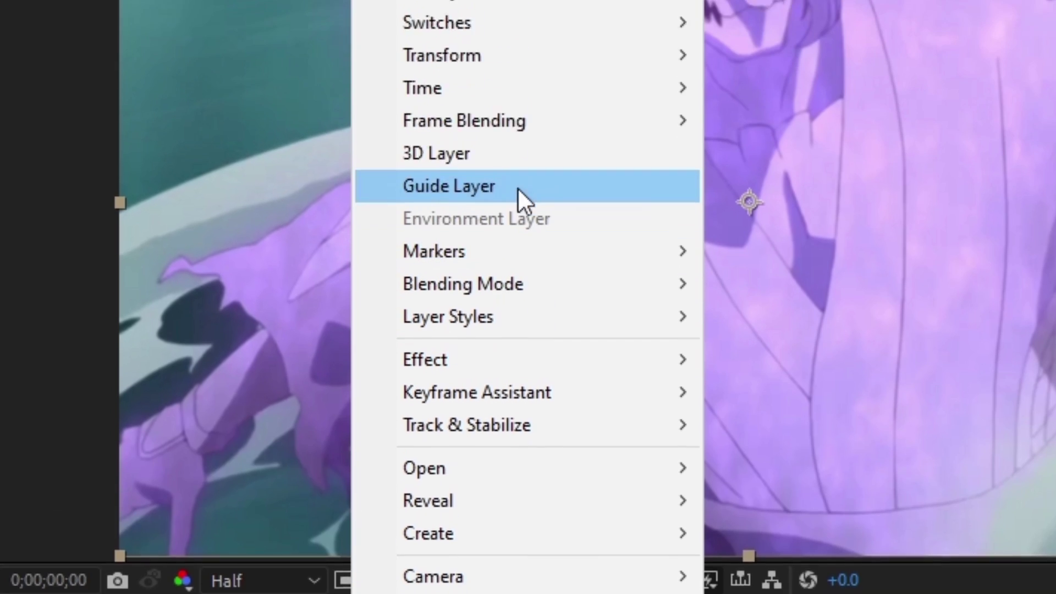
{"action": "mouse_move", "coordinate": [486, 171]}
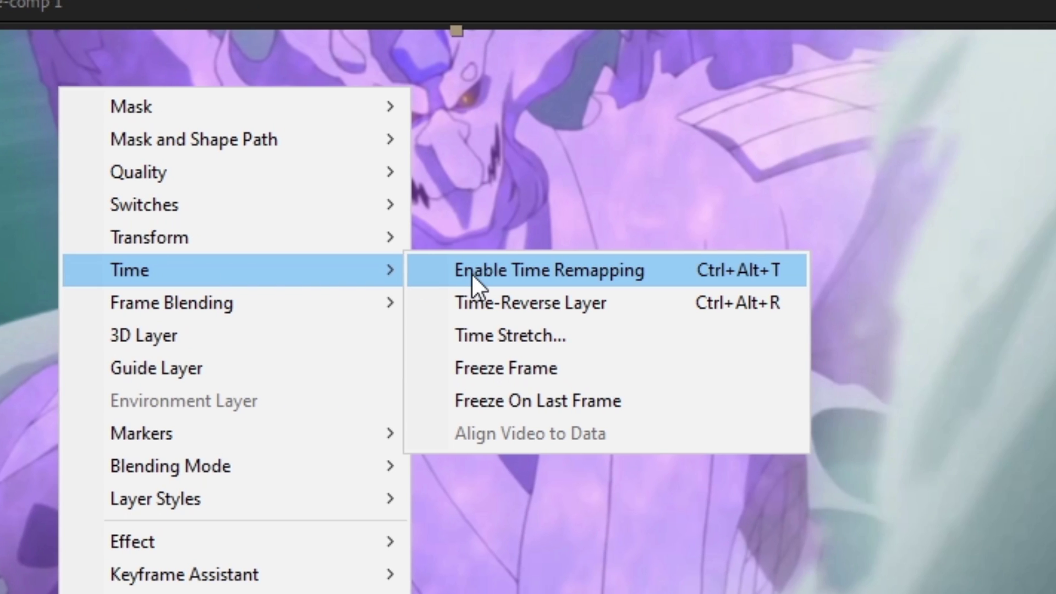
{"action": "left_click", "coordinate": [471, 273]}
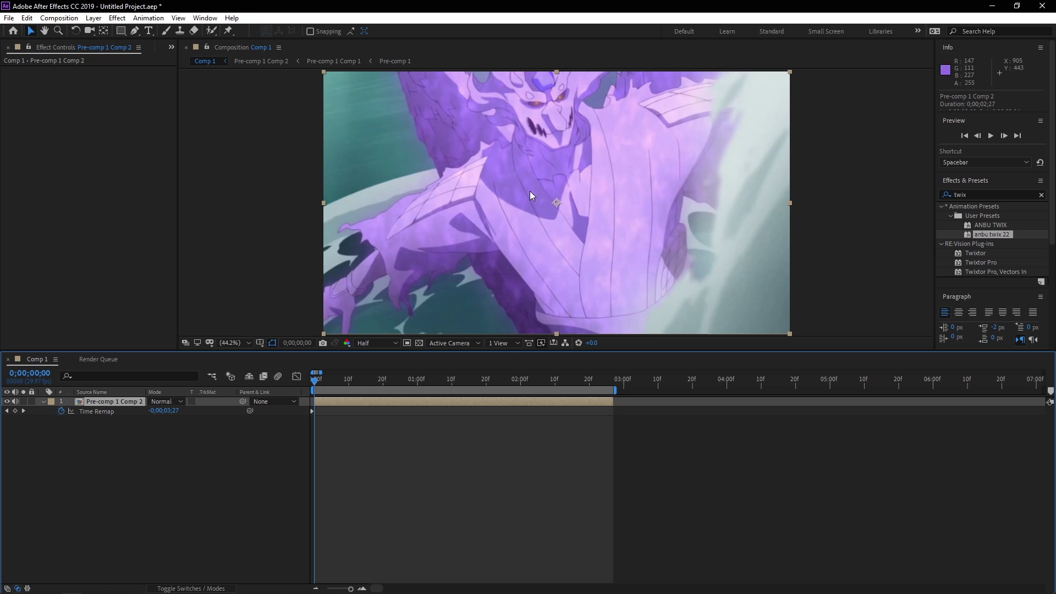
Set a start Time Remap keyframe and review the clip up to its 2;26 end.
{"action": "left_click", "coordinate": [15, 412]}
{"action": "left_click_drag", "start_coordinate": [315, 384], "coordinate": [610, 384]}
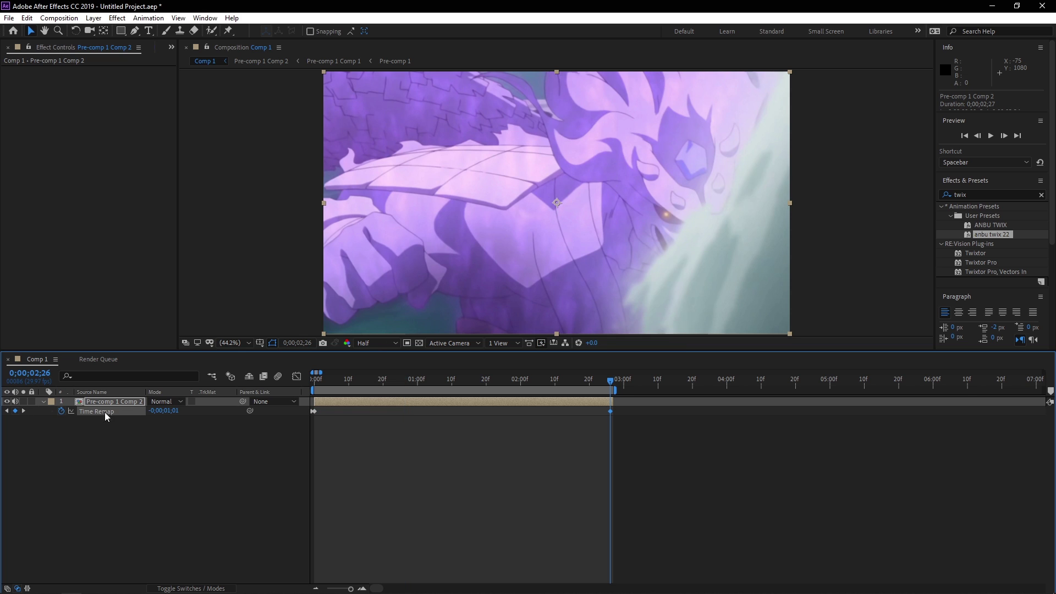
{"action": "left_click_drag", "start_coordinate": [558, 387], "coordinate": [251, 398]}
{"action": "left_click_drag", "start_coordinate": [330, 388], "coordinate": [261, 391]}
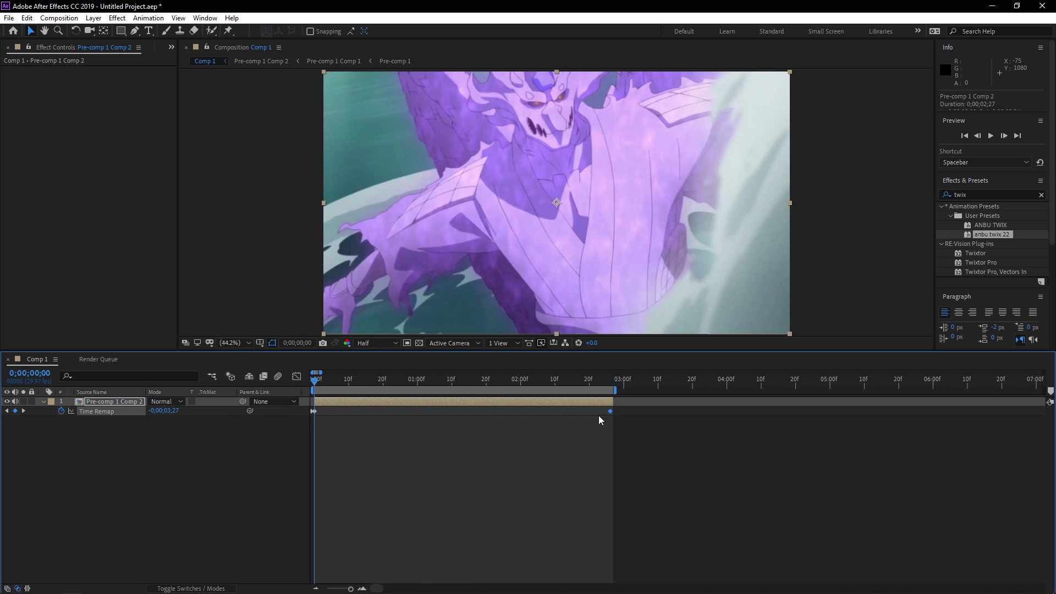
Move the end Time Remap keyframe to about one second and extend the layer to meet it.
{"action": "left_click_drag", "start_coordinate": [608, 412], "coordinate": [303, 387]}
{"action": "left_click", "coordinate": [360, 382]}
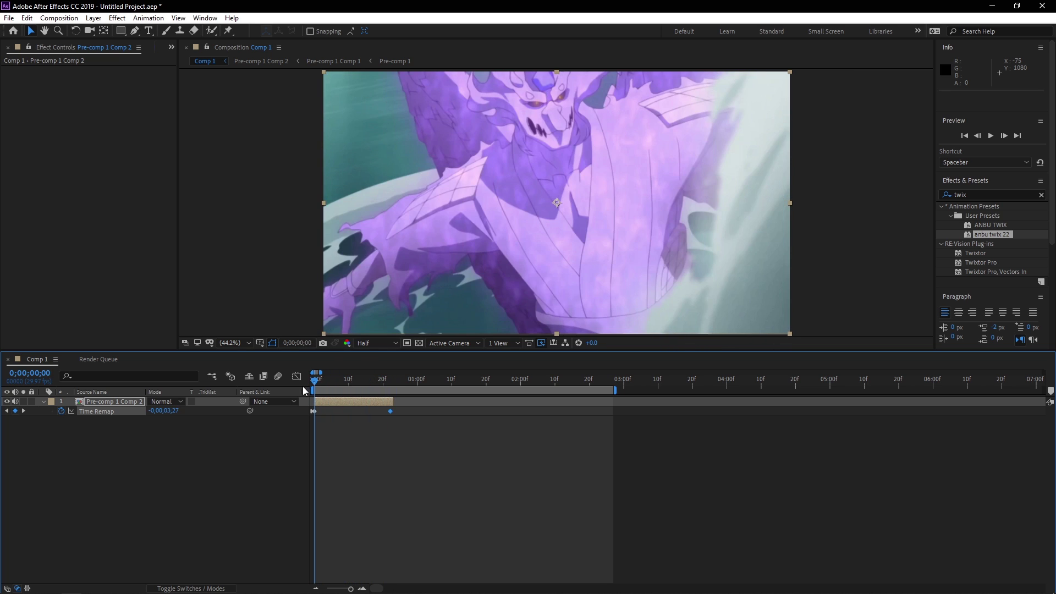
{"action": "key", "text": "space"}
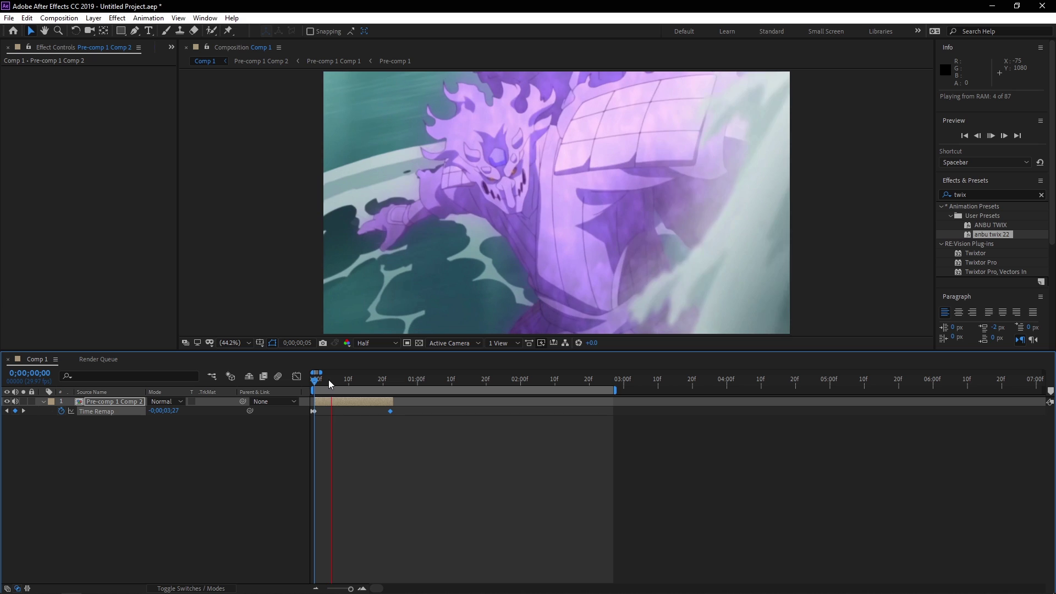
{"action": "left_click", "coordinate": [403, 398]}
{"action": "left_click_drag", "start_coordinate": [390, 411], "coordinate": [414, 411]}
{"action": "left_click_drag", "start_coordinate": [393, 402], "coordinate": [416, 403]}
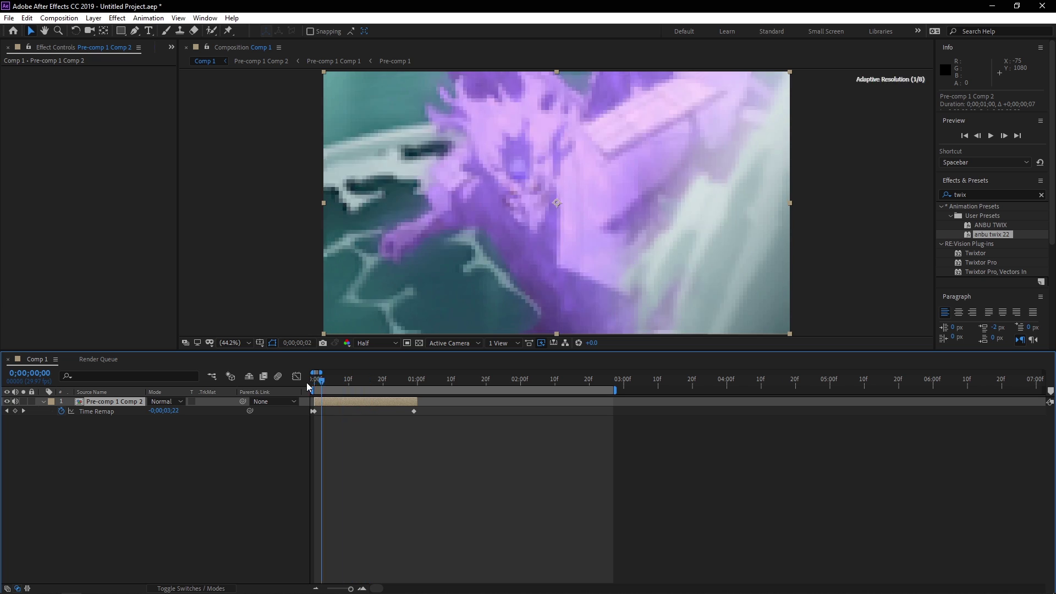
Play the one-second remapped preview, then scrub to frame 11.
{"action": "key", "text": "space"}
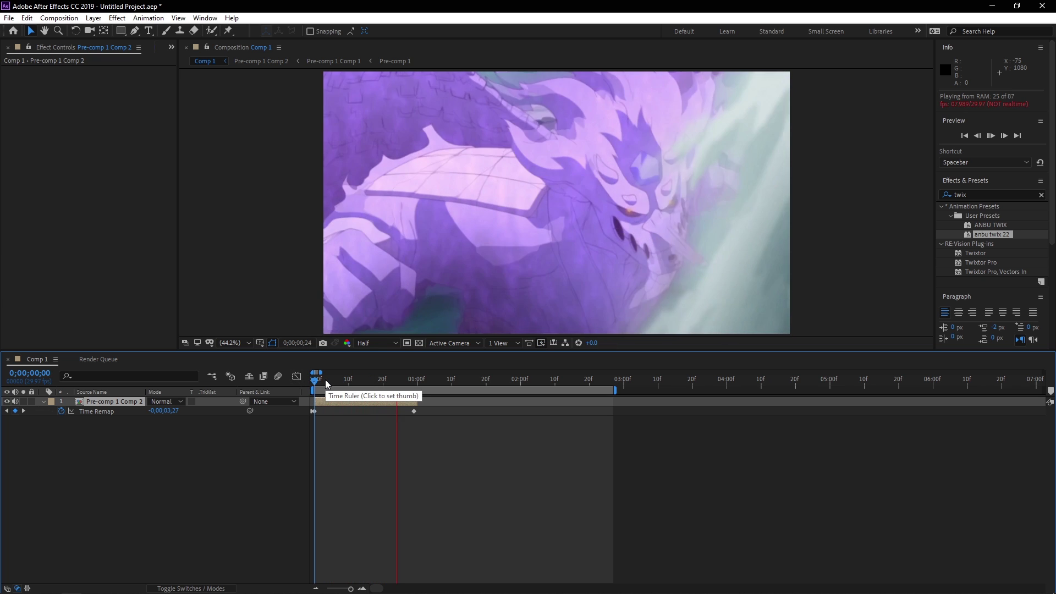
{"action": "left_click", "coordinate": [318, 383]}
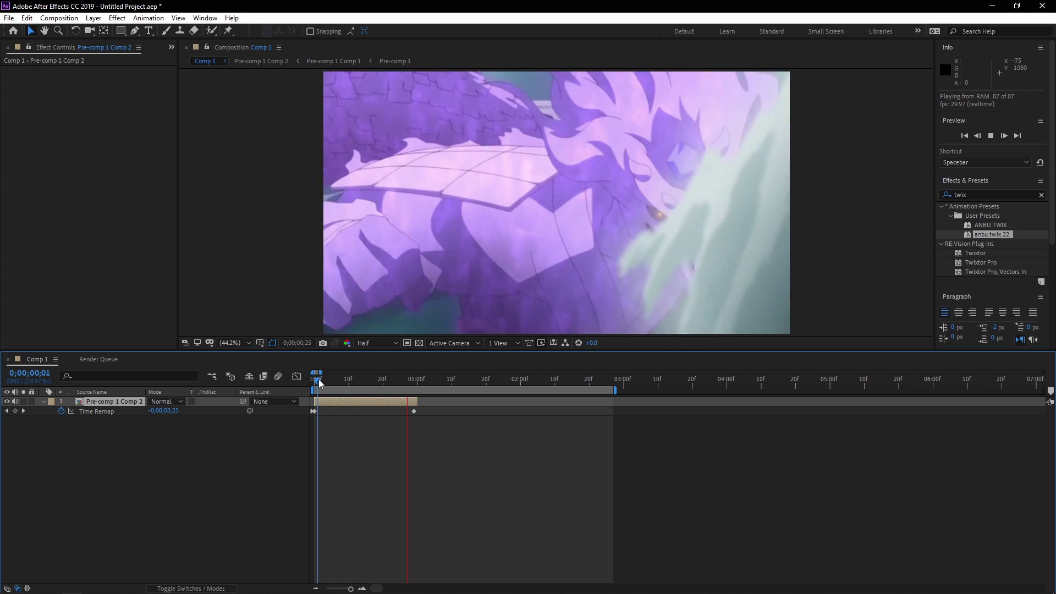
{"action": "key", "text": "space"}
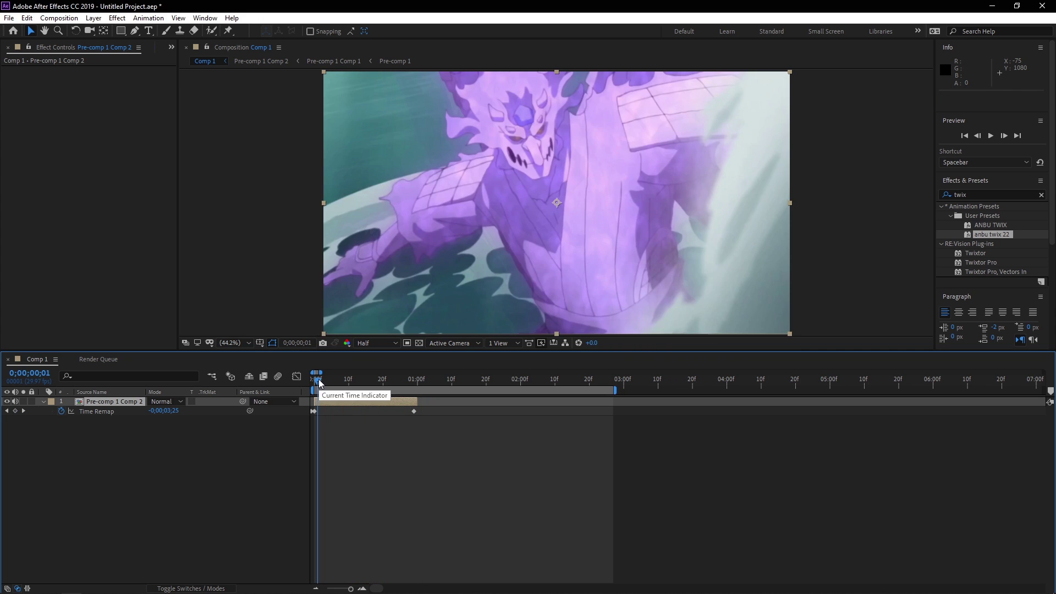
{"action": "key", "text": "space"}
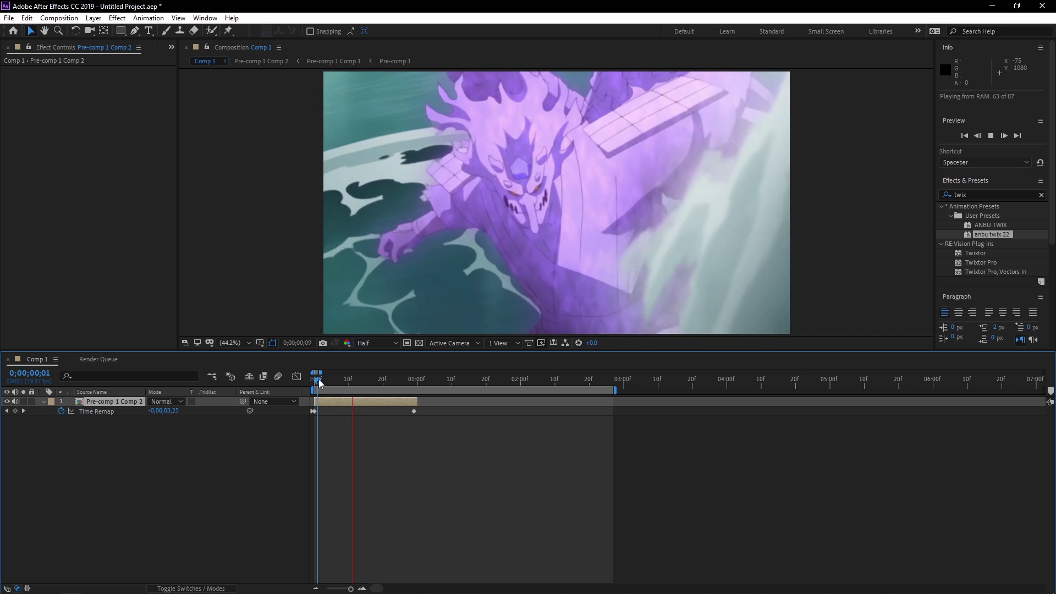
{"action": "key", "text": "space"}
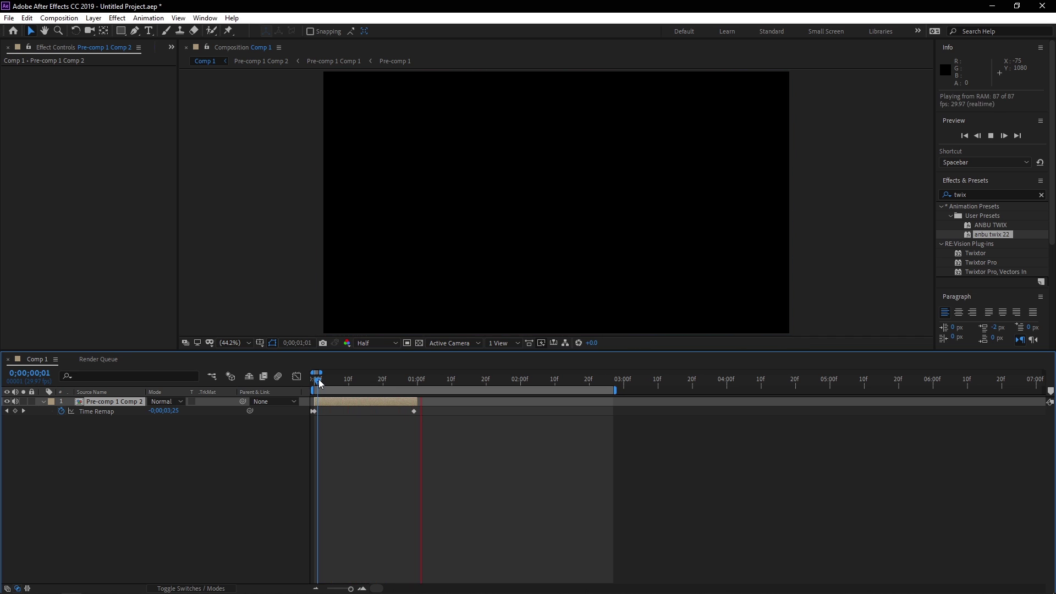
{"action": "left_click_drag", "start_coordinate": [319, 380], "coordinate": [417, 398]}
End the work area at 1;00 and scrub frames 1 to 7 to review the motion.
{"action": "key", "text": "n"}
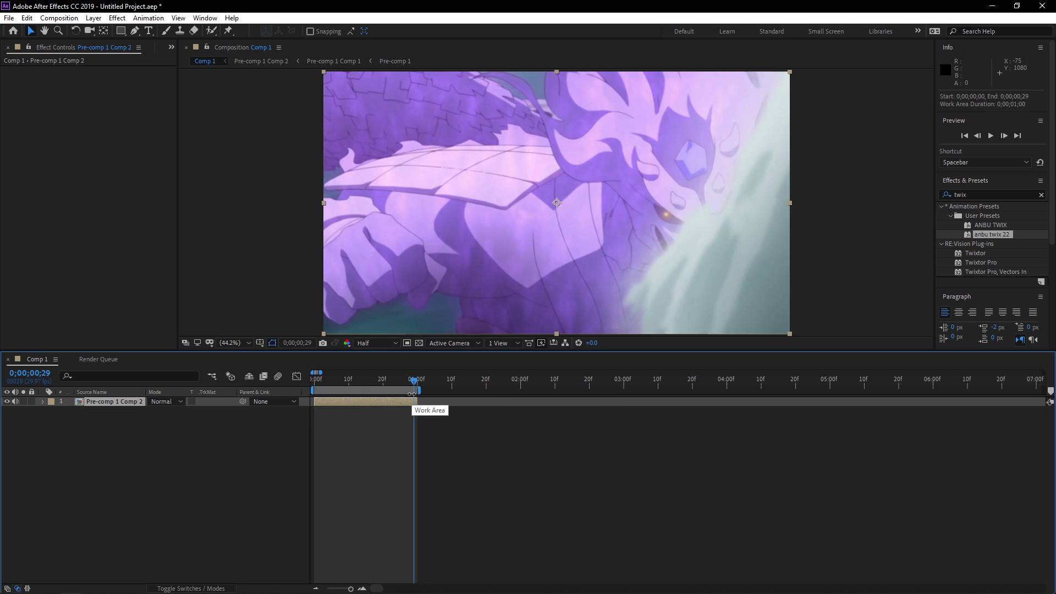
{"action": "left_click_drag", "start_coordinate": [402, 382], "coordinate": [380, 385]}
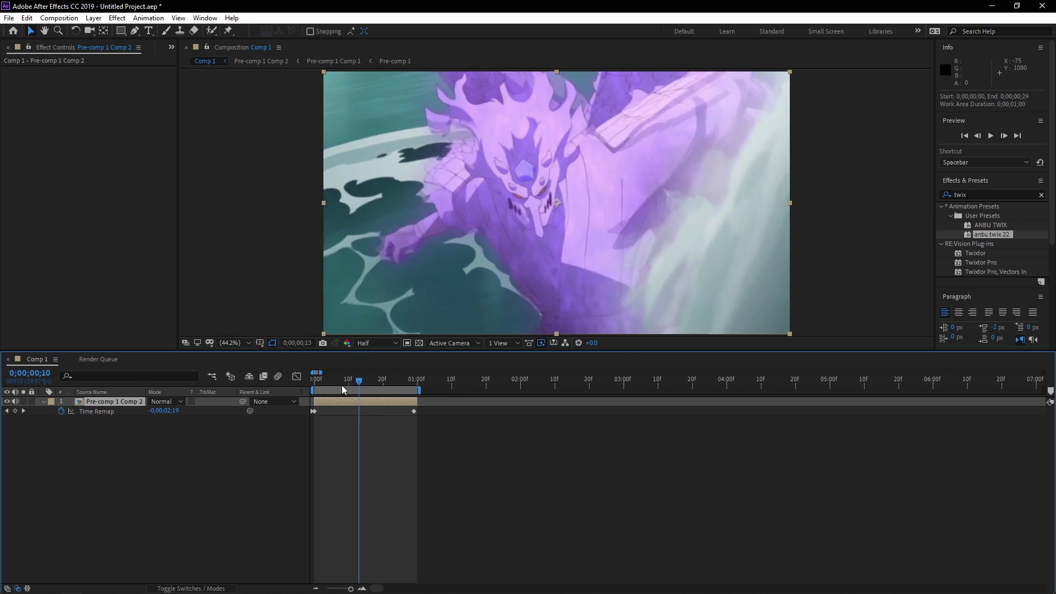
{"action": "left_click_drag", "start_coordinate": [342, 385], "coordinate": [306, 389]}
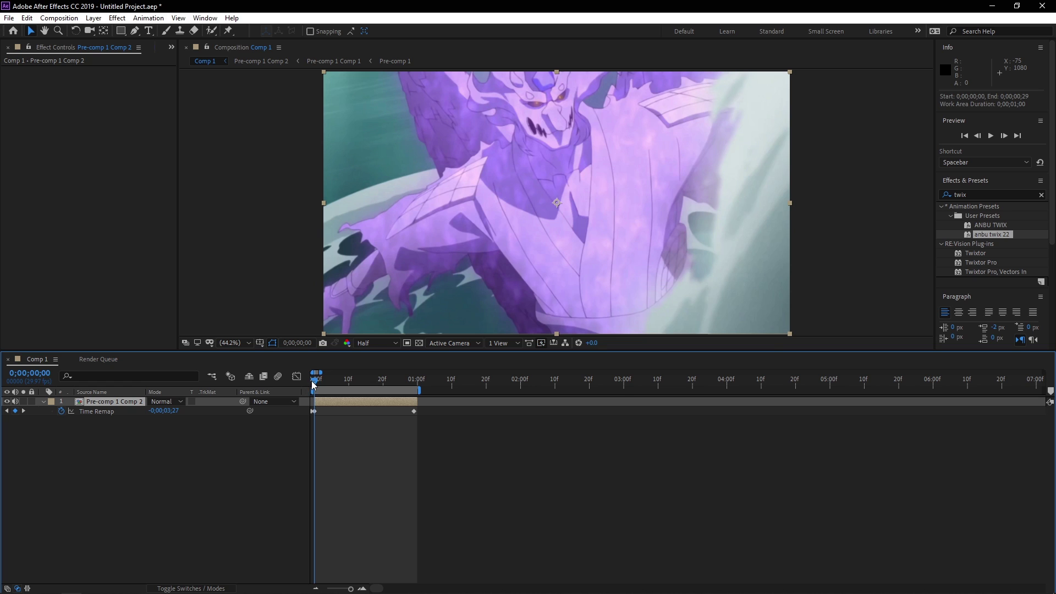
{"action": "mouse_move", "coordinate": [324, 383]}
{"action": "left_mouse_down"}
{"action": "mouse_move", "coordinate": [338, 384]}
{"action": "mouse_move", "coordinate": [310, 387]}
{"action": "left_mouse_up"}
{"action": "left_click_drag", "start_coordinate": [317, 383], "coordinate": [341, 386]}
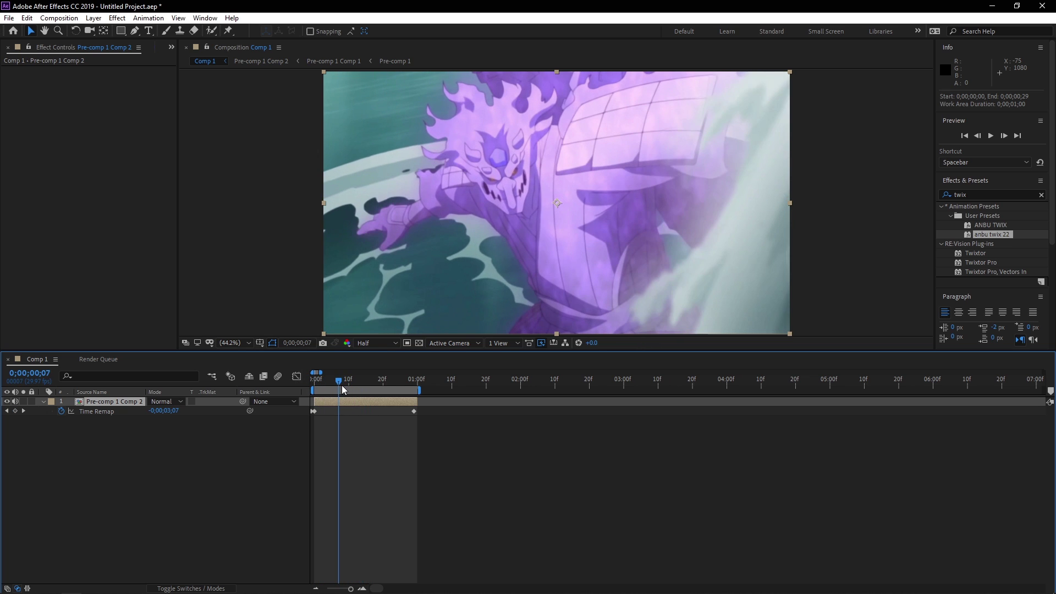
Add Time Remap keyframes at frames 7 and 19.
{"action": "left_click", "coordinate": [15, 412]}
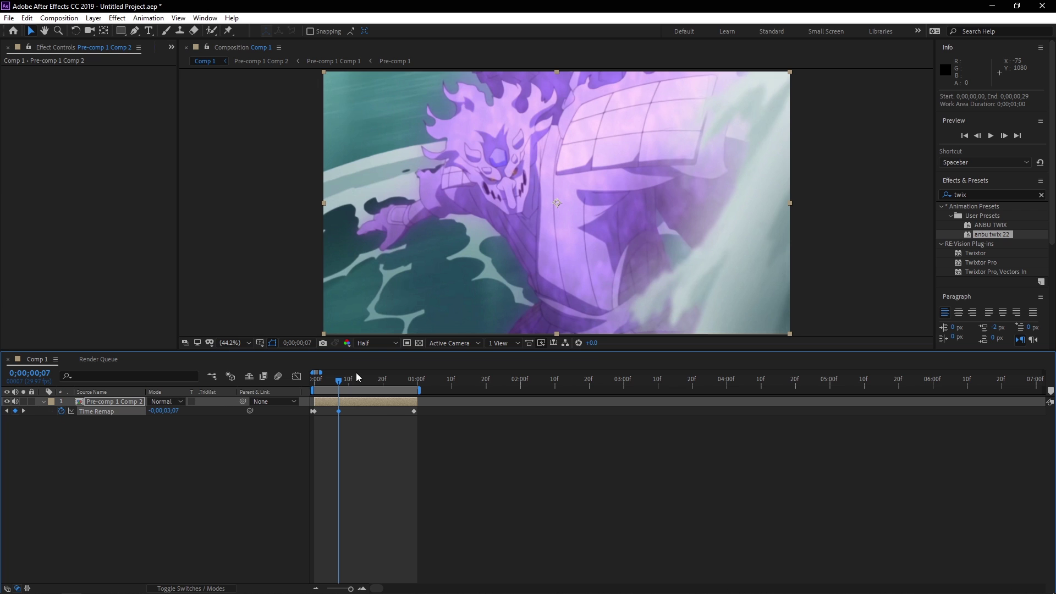
{"action": "left_click_drag", "start_coordinate": [342, 381], "coordinate": [364, 382]}
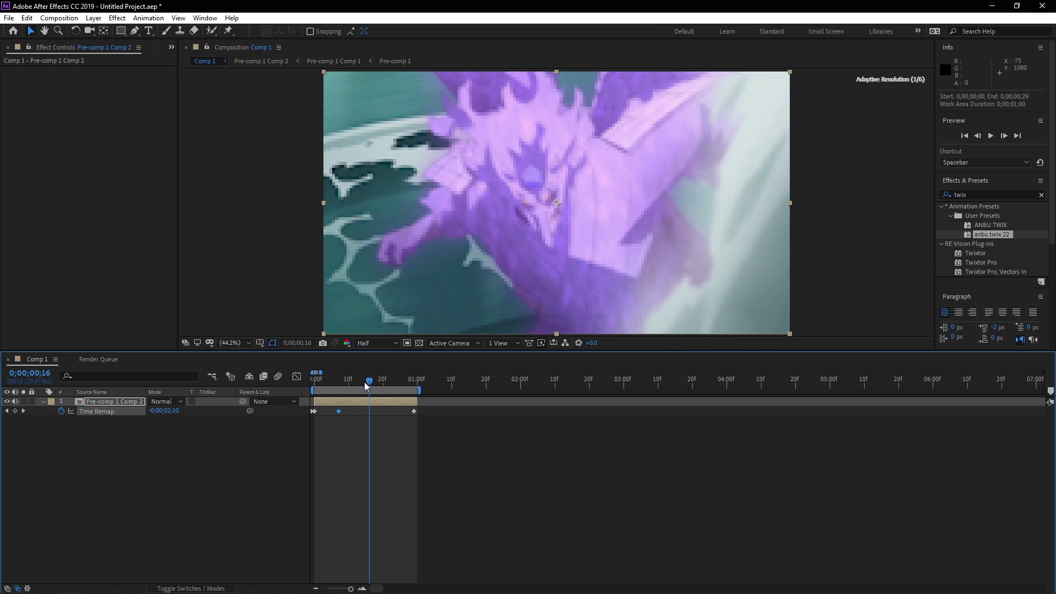
{"action": "left_click", "coordinate": [314, 411]}
{"action": "mouse_move", "coordinate": [368, 378]}
{"action": "left_mouse_down"}
{"action": "mouse_move", "coordinate": [350, 380]}
{"action": "mouse_move", "coordinate": [378, 386]}
{"action": "left_mouse_up"}
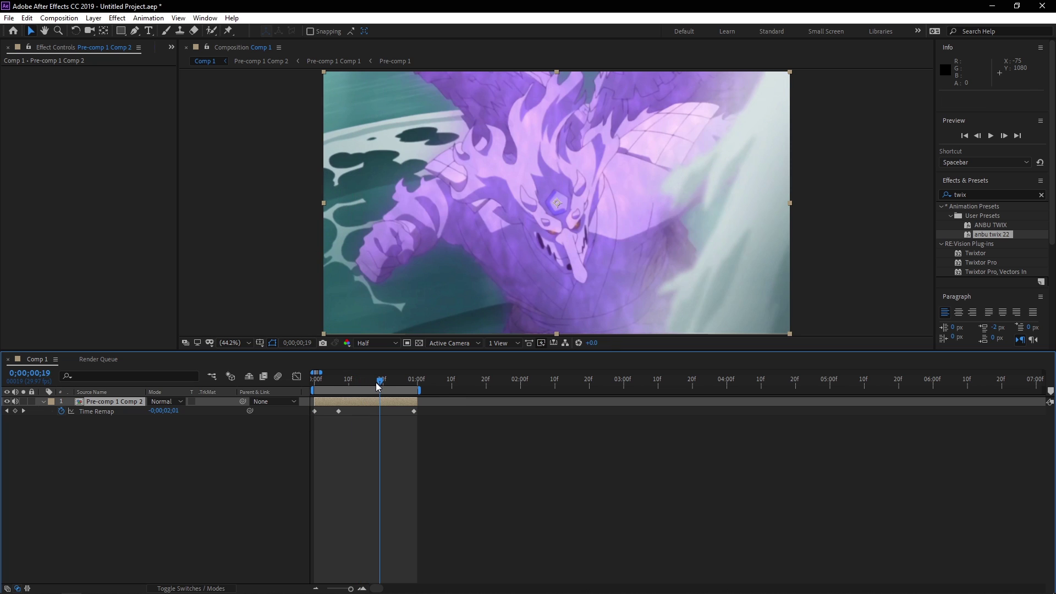
{"action": "left_click", "coordinate": [15, 411]}
Retime the later Time Remap keyframes, ending with the last one at 29f.
{"action": "key", "text": "Home"}
{"action": "left_click_drag", "start_coordinate": [340, 412], "coordinate": [337, 411]}
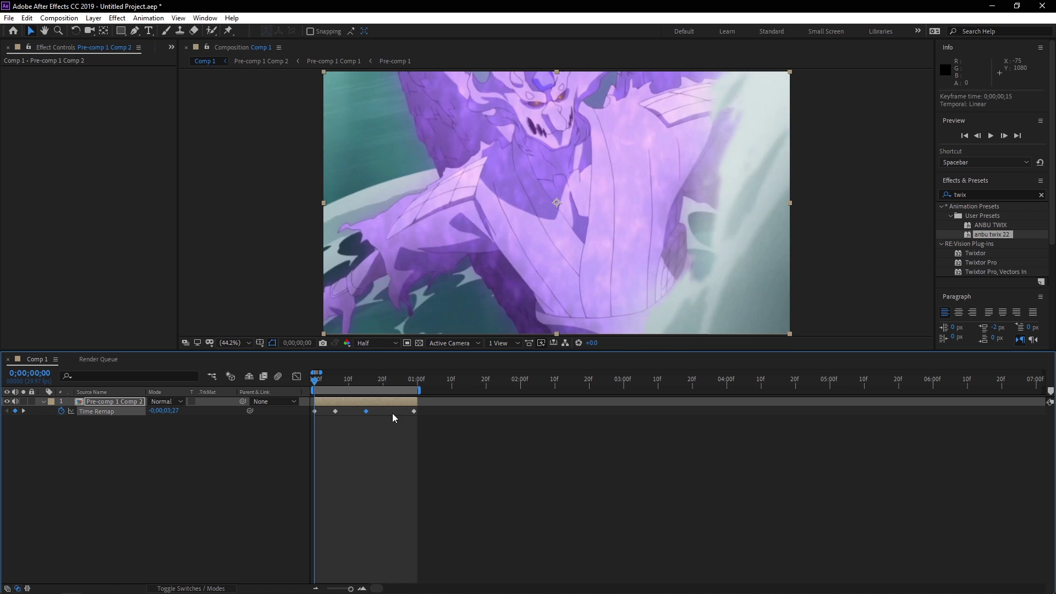
{"action": "mouse_move", "coordinate": [393, 411]}
{"action": "left_mouse_down"}
{"action": "mouse_move", "coordinate": [388, 381]}
{"action": "mouse_move", "coordinate": [408, 411]}
{"action": "left_mouse_up"}
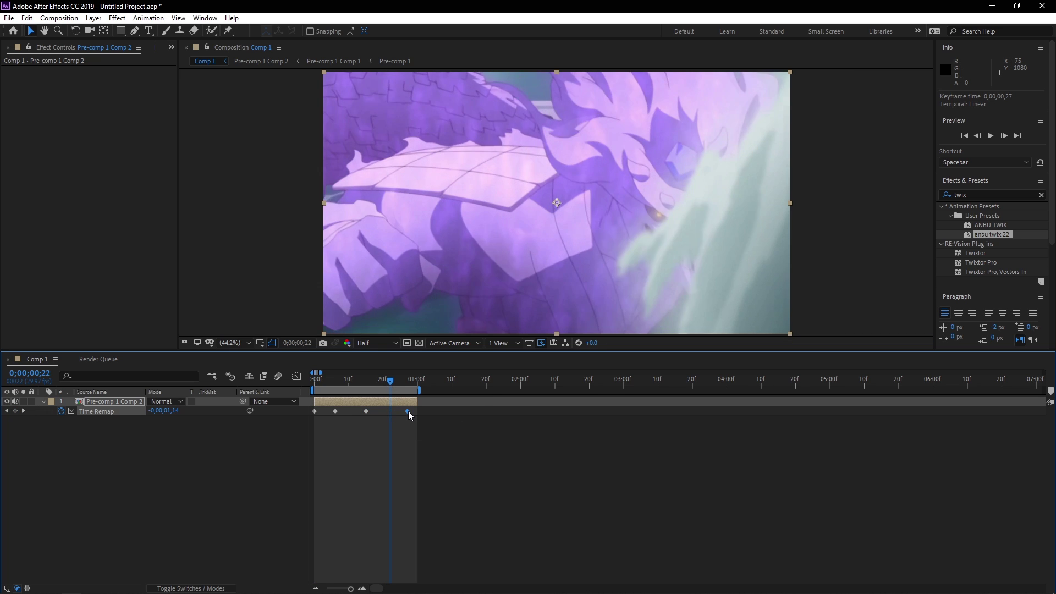
{"action": "left_click", "coordinate": [408, 385]}
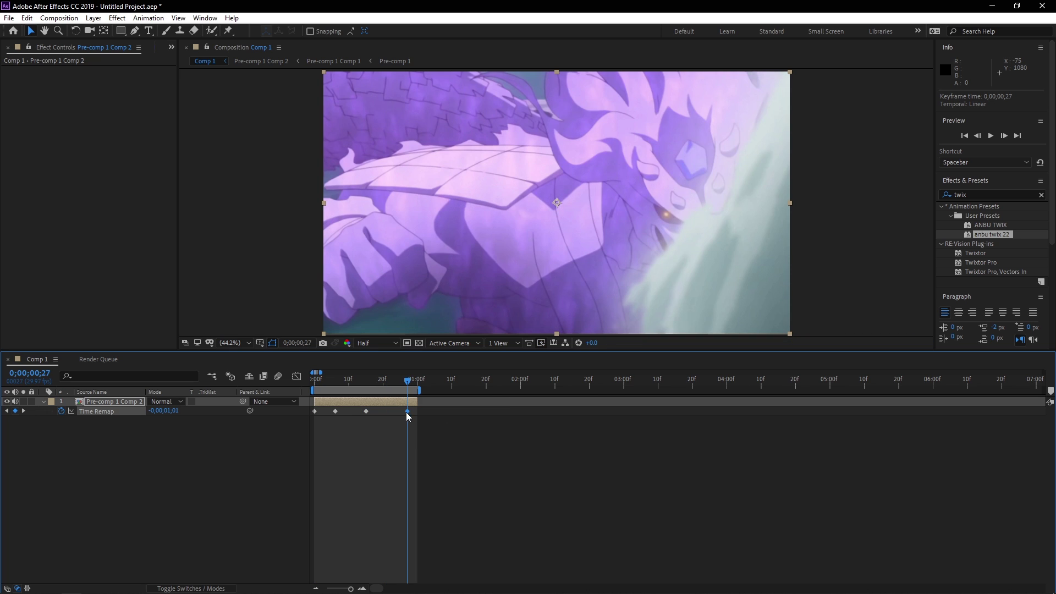
{"action": "left_click_drag", "start_coordinate": [413, 410], "coordinate": [306, 386]}
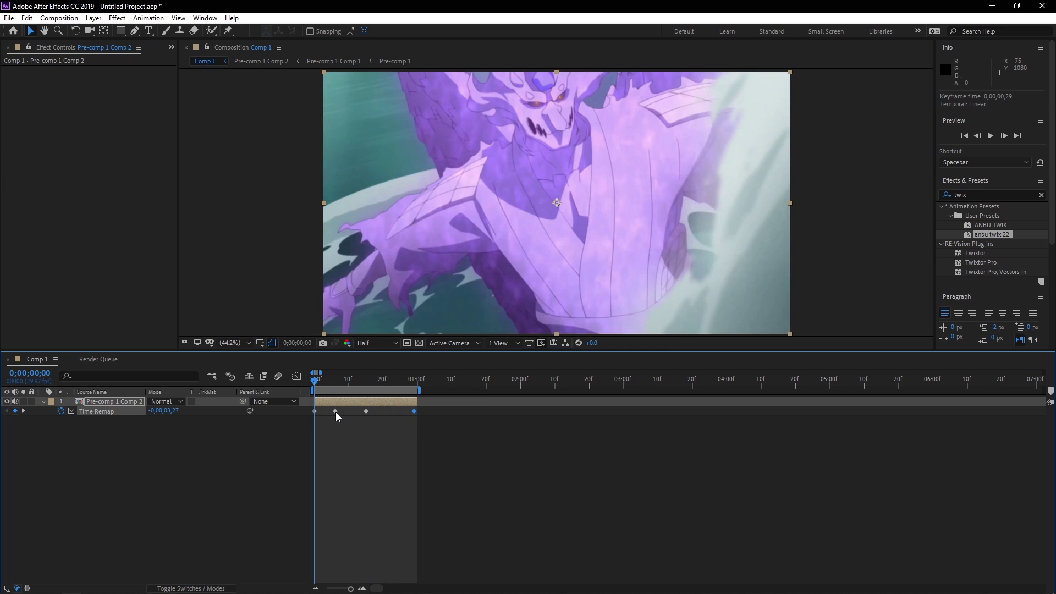
Move the early Time Remap keyframe to frame 8.
{"action": "left_click", "coordinate": [329, 380]}
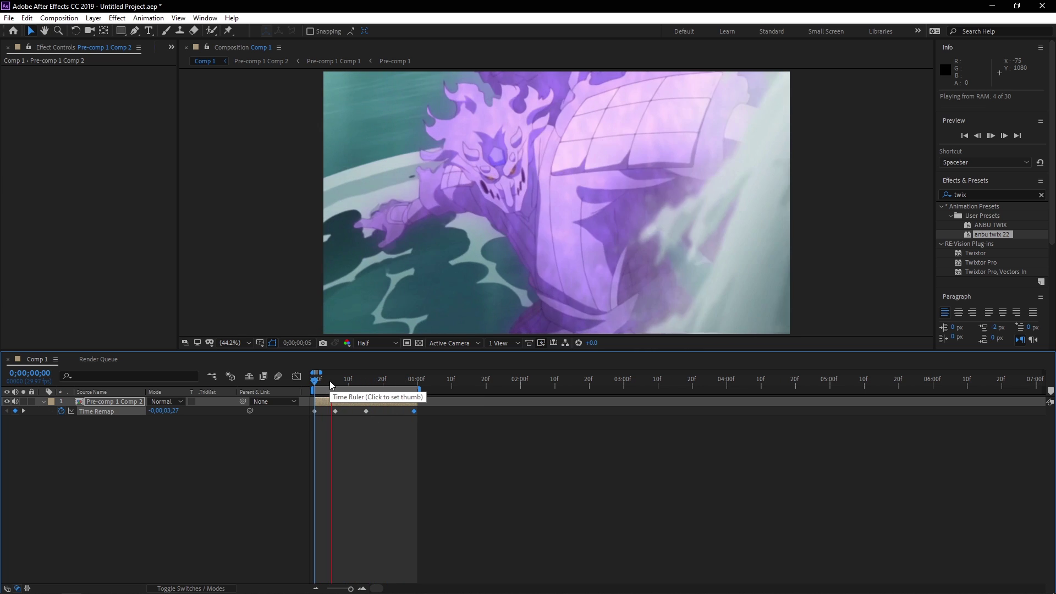
{"action": "left_click", "coordinate": [335, 411]}
{"action": "left_click_drag", "start_coordinate": [338, 411], "coordinate": [378, 412]}
{"action": "left_click", "coordinate": [344, 411]}
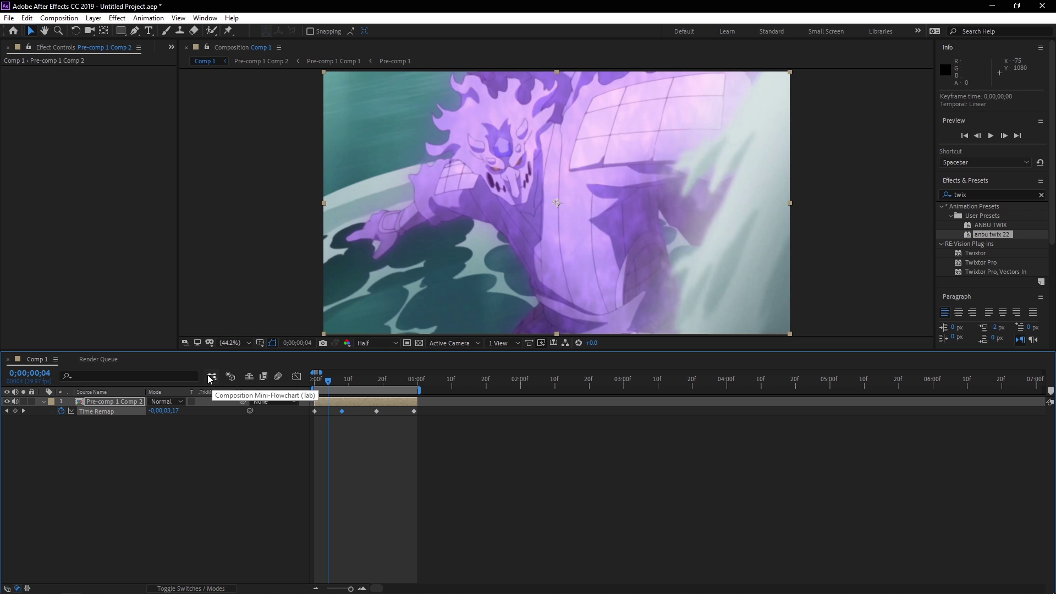
In the Graph Editor, select all Time Remap keyframes and apply Easy Ease.
{"action": "left_click", "coordinate": [292, 378]}
{"action": "left_click_drag", "start_coordinate": [455, 474], "coordinate": [311, 559]}
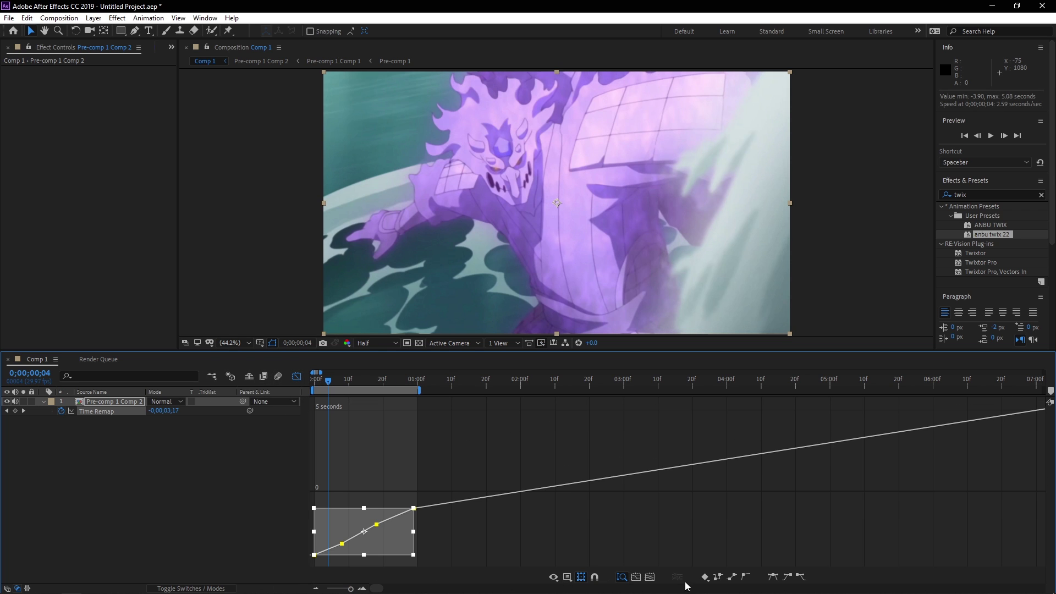
{"action": "left_click", "coordinate": [774, 578]}
{"action": "left_click_drag", "start_coordinate": [346, 380], "coordinate": [314, 381]}
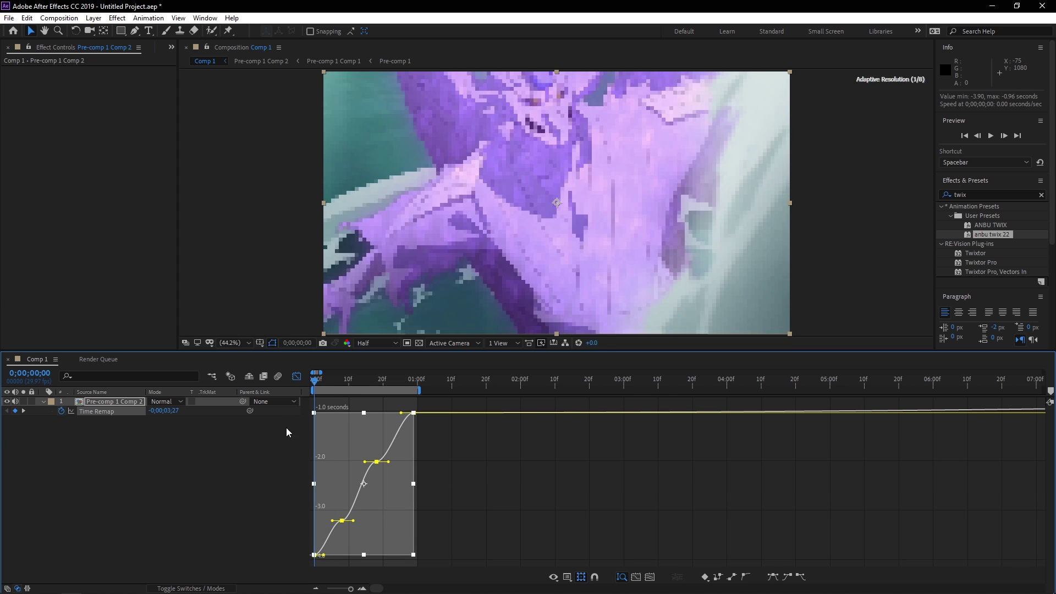
{"action": "left_click", "coordinate": [362, 589]}
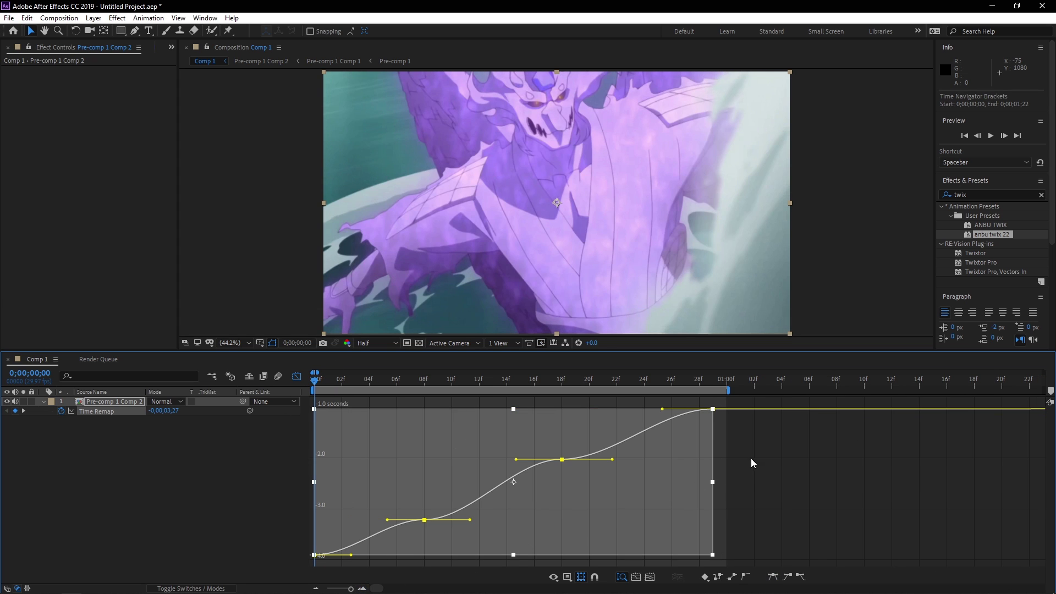
Try steepening the last keyframe's Bezier handle, then undo it.
{"action": "left_click", "coordinate": [752, 462]}
{"action": "left_click_drag", "start_coordinate": [659, 393], "coordinate": [685, 429]}
{"action": "key", "text": "ctrl+z"}
{"action": "left_click", "coordinate": [670, 407]}
{"action": "left_click", "coordinate": [678, 465]}
Reselect all four Time Remap keyframes in bar and graph views, then deselect them.
{"action": "left_click", "coordinate": [296, 377]}
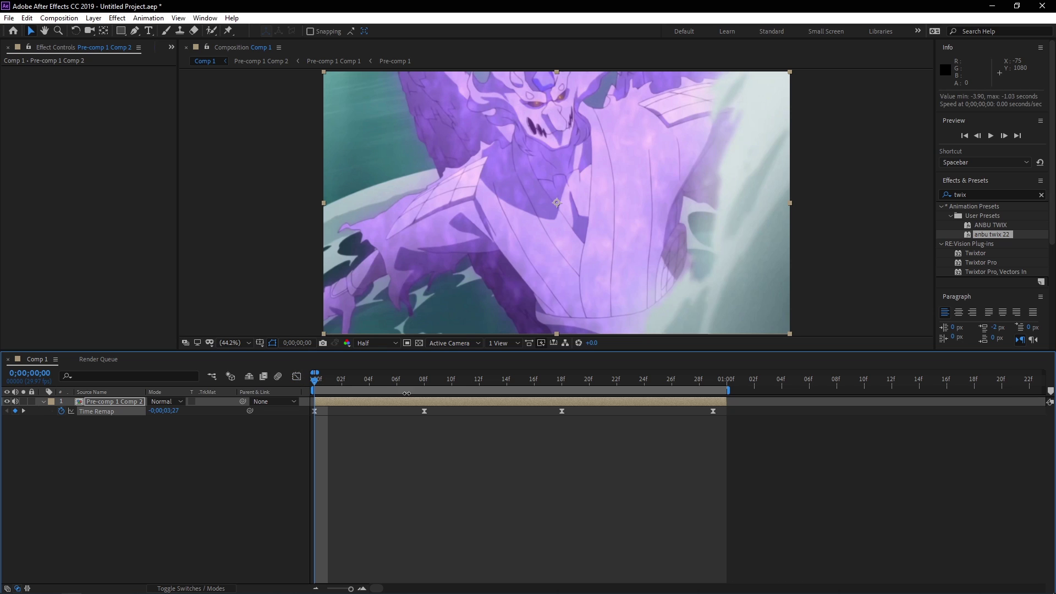
{"action": "left_click_drag", "start_coordinate": [726, 407], "coordinate": [307, 419]}
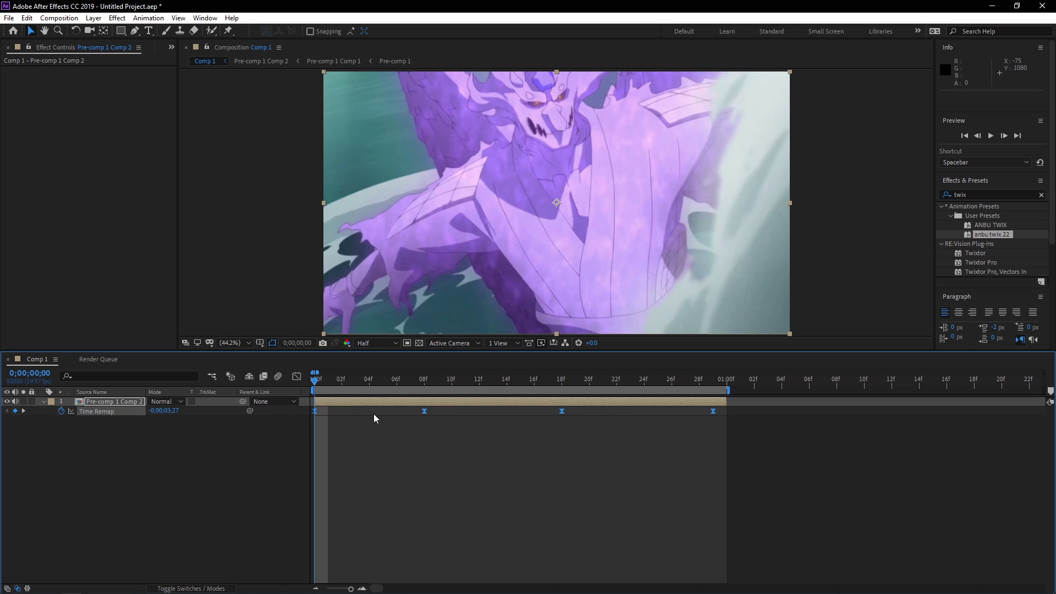
{"action": "left_click_drag", "start_coordinate": [736, 419], "coordinate": [315, 417]}
{"action": "left_click", "coordinate": [296, 377]}
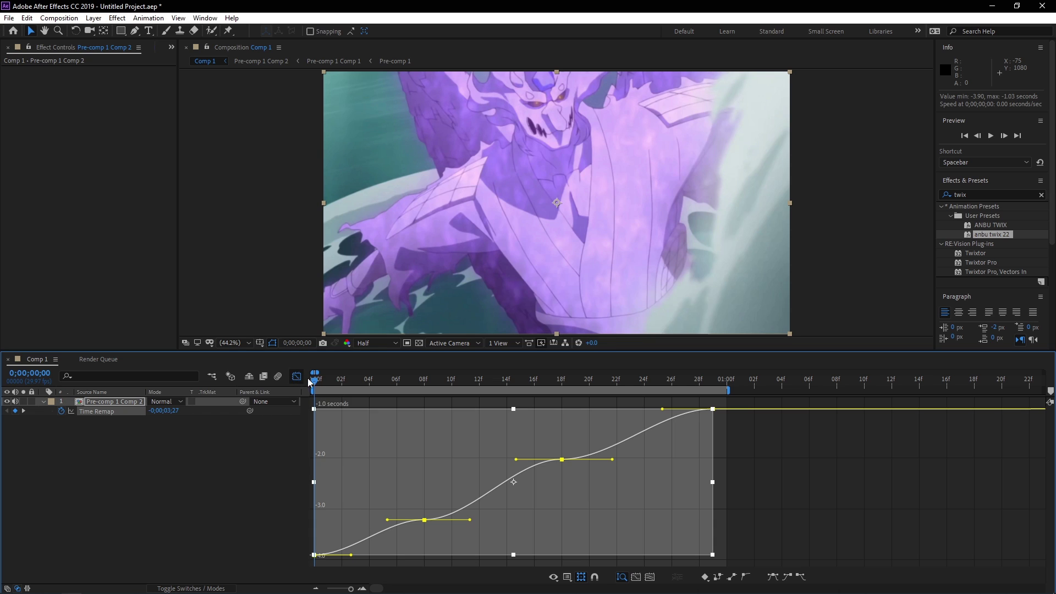
{"action": "left_click_drag", "start_coordinate": [734, 405], "coordinate": [310, 562]}
{"action": "left_click_drag", "start_coordinate": [760, 405], "coordinate": [515, 549]}
{"action": "left_click", "coordinate": [730, 401]}
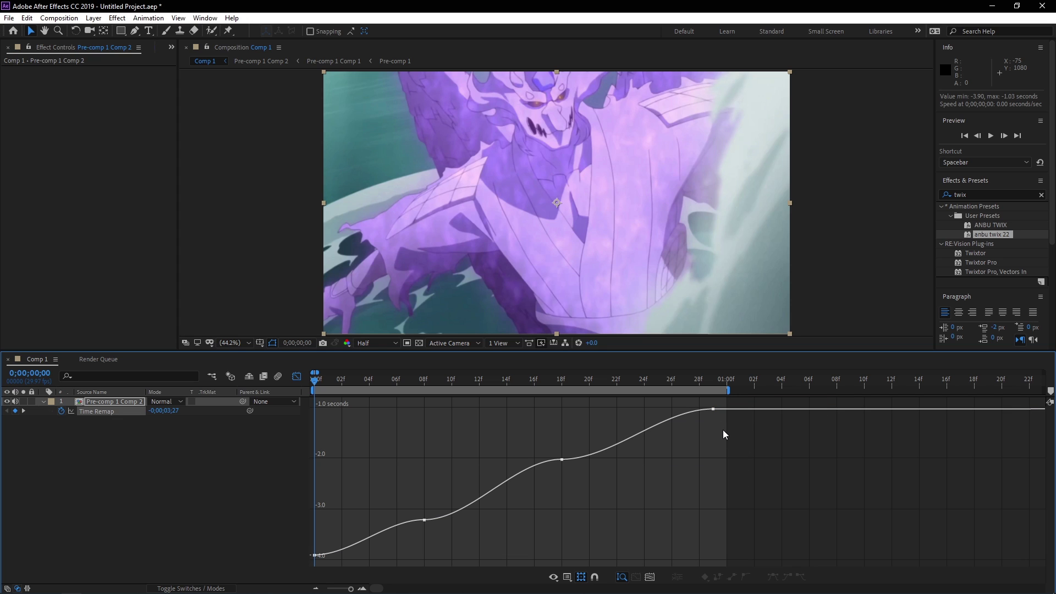
Steepen the speed curve's start by raising the first keyframe's Bezier handle.
{"action": "left_click_drag", "start_coordinate": [290, 567], "coordinate": [292, 565]}
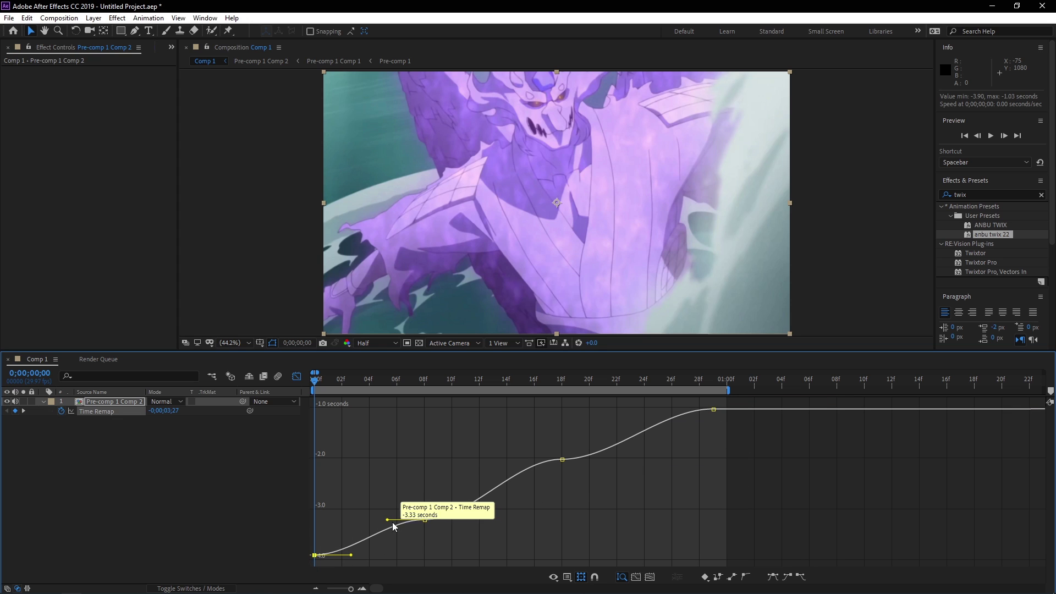
{"action": "mouse_move", "coordinate": [388, 521]}
{"action": "left_mouse_down"}
{"action": "mouse_move", "coordinate": [436, 537]}
{"action": "mouse_move", "coordinate": [424, 528]}
{"action": "left_mouse_up"}
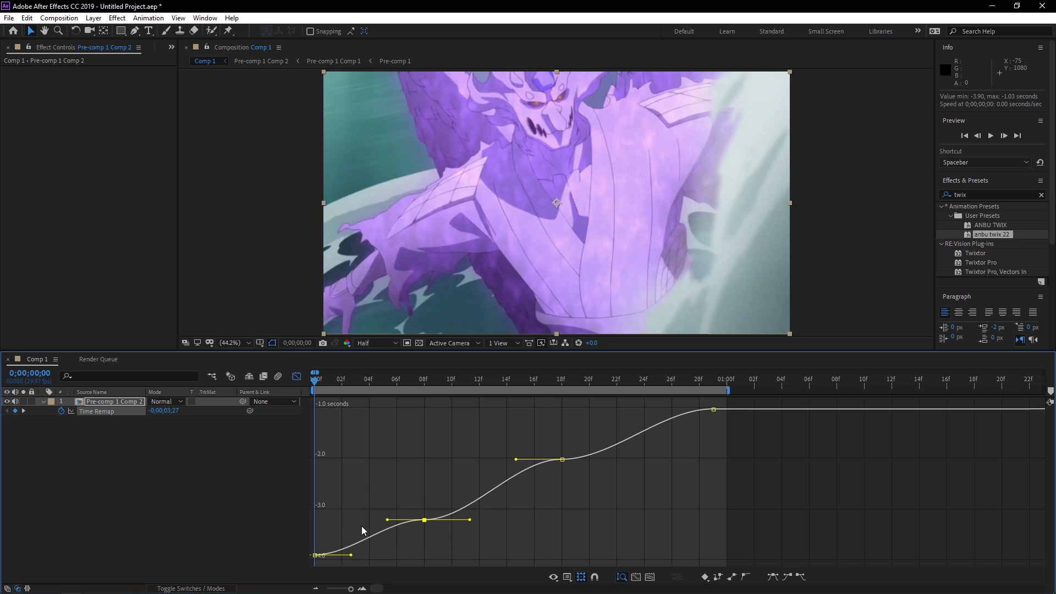
{"action": "mouse_move", "coordinate": [353, 547]}
{"action": "left_click_drag", "start_coordinate": [345, 553], "coordinate": [329, 548]}
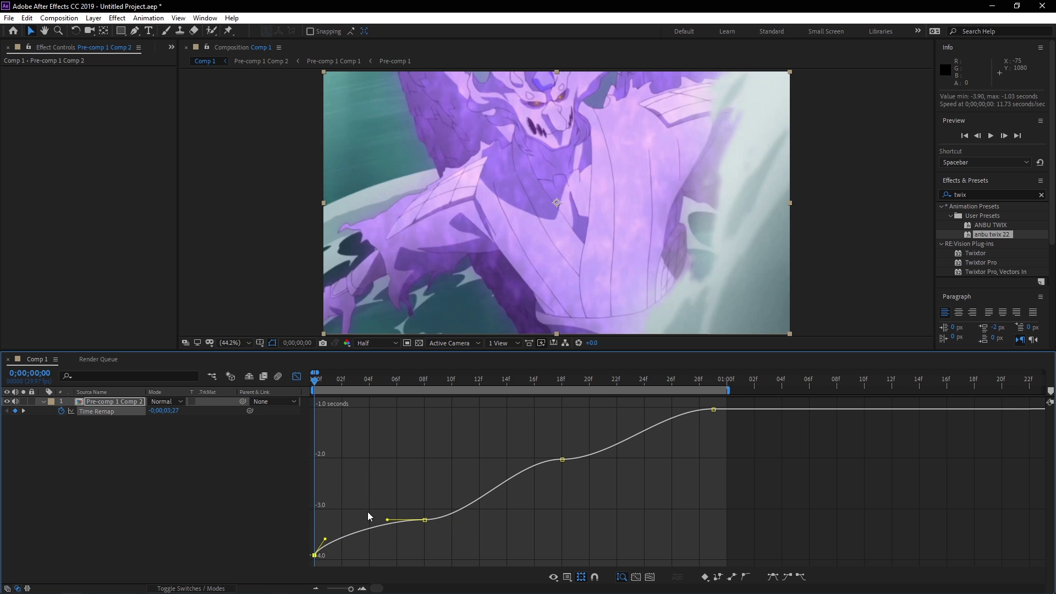
{"action": "key", "text": "space"}
{"action": "key", "text": "space"}
{"action": "left_click_drag", "start_coordinate": [325, 542], "coordinate": [323, 536]}
Flatten the curve into the 08f keyframe and steepen it afterward.
{"action": "left_click", "coordinate": [397, 519]}
{"action": "left_click_drag", "start_coordinate": [389, 522], "coordinate": [414, 535]}
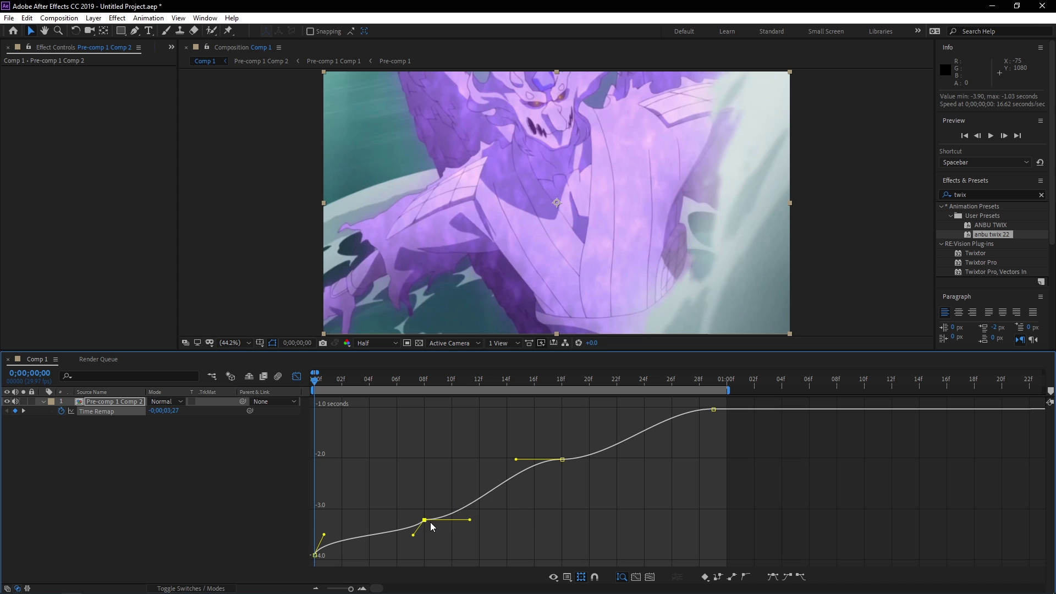
{"action": "left_click_drag", "start_coordinate": [389, 384], "coordinate": [438, 386]}
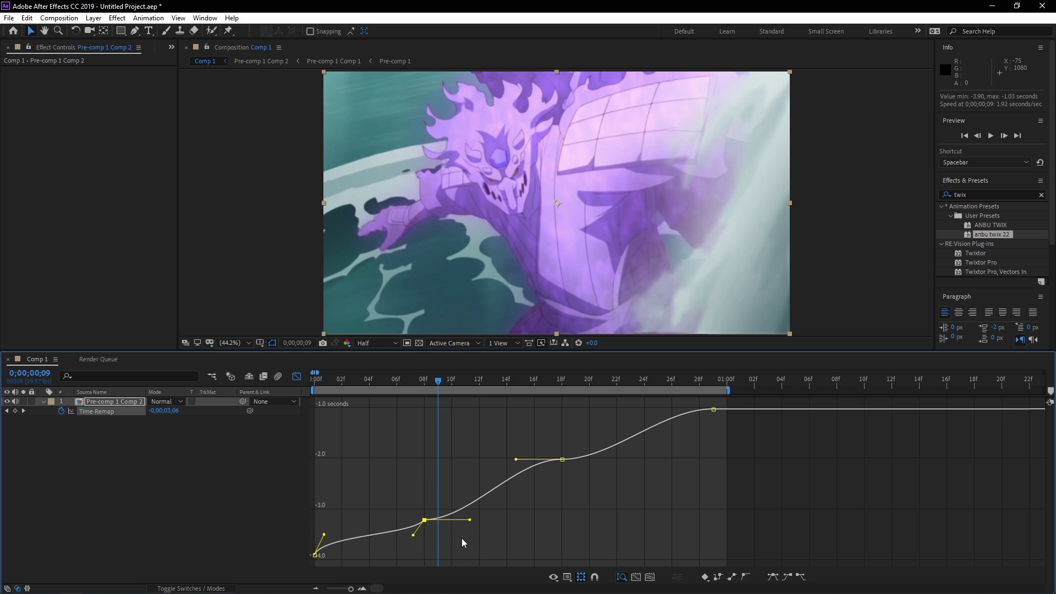
{"action": "left_click_drag", "start_coordinate": [471, 521], "coordinate": [436, 501]}
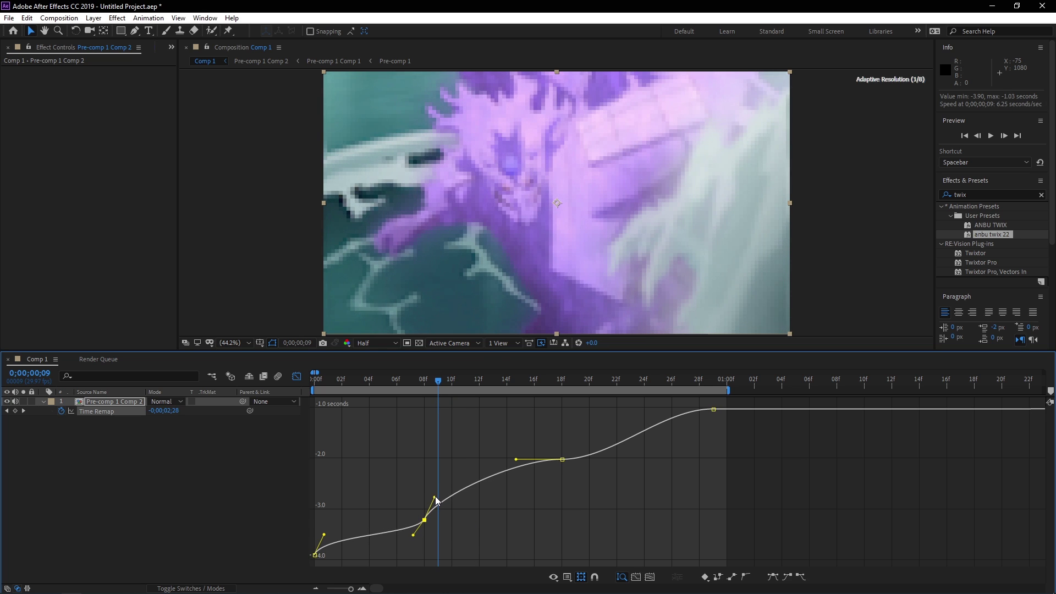
Reshape the handles around 18f and into 29f, then RAM-preview the retimed clip.
{"action": "left_click", "coordinate": [517, 459]}
{"action": "left_click_drag", "start_coordinate": [517, 463], "coordinate": [552, 479]}
{"action": "left_click_drag", "start_coordinate": [608, 462], "coordinate": [579, 438]}
{"action": "left_click_drag", "start_coordinate": [662, 412], "coordinate": [701, 438]}
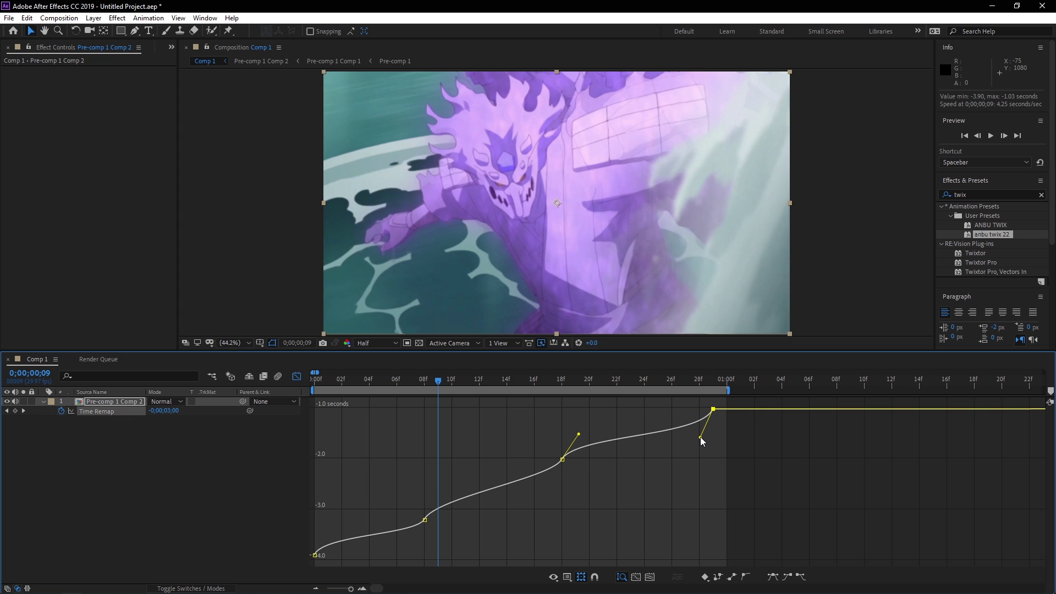
{"action": "key", "text": "space"}
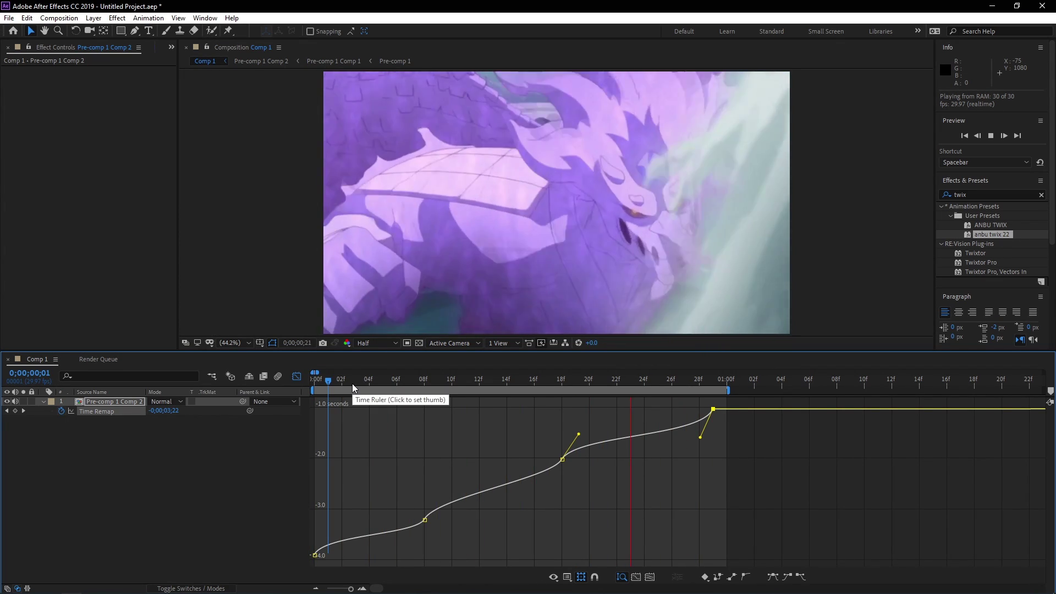
Scrub the retimed clip from 10f through 22f to check motion.
{"action": "left_click_drag", "start_coordinate": [326, 384], "coordinate": [410, 388]}
{"action": "key", "text": "Home"}
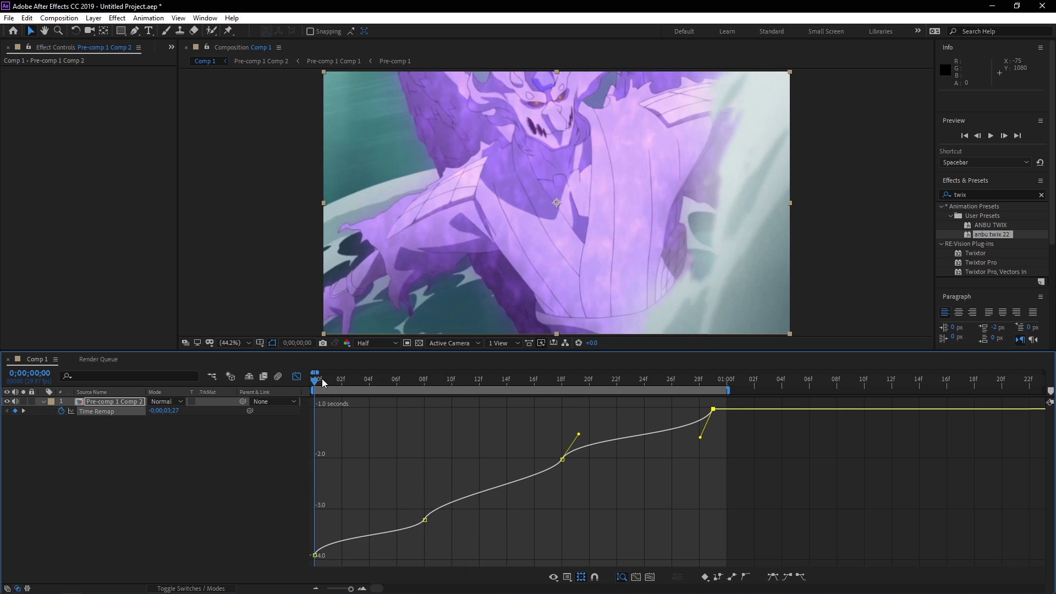
{"action": "left_click", "coordinate": [467, 388]}
{"action": "left_click_drag", "start_coordinate": [467, 389], "coordinate": [623, 387]}
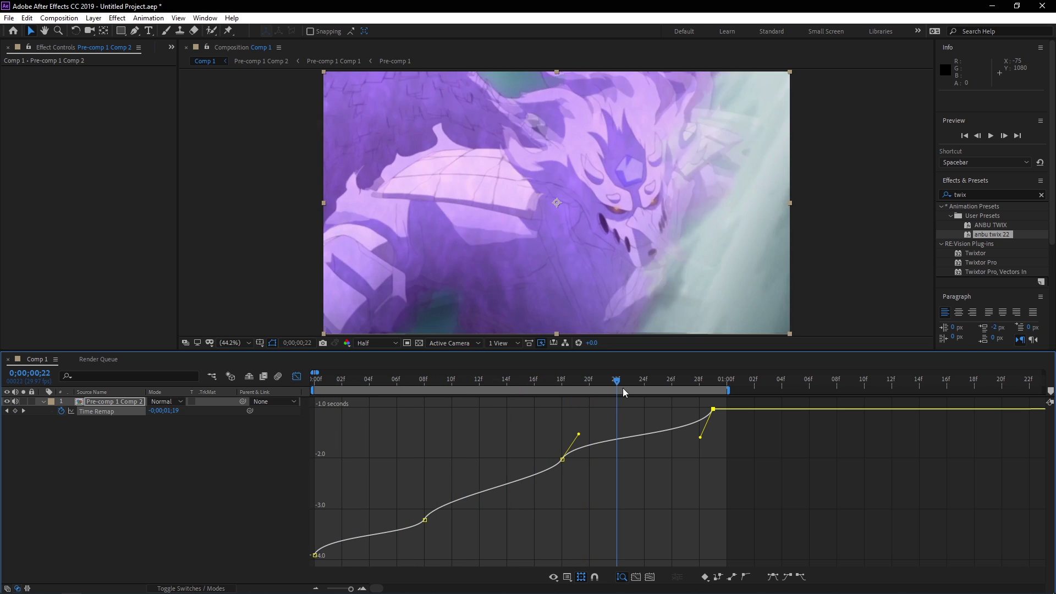
Flatten the curve into the last keyframe, steepen it at 18f, and preview.
{"action": "left_click", "coordinate": [615, 473]}
{"action": "key", "text": "ctrl+a"}
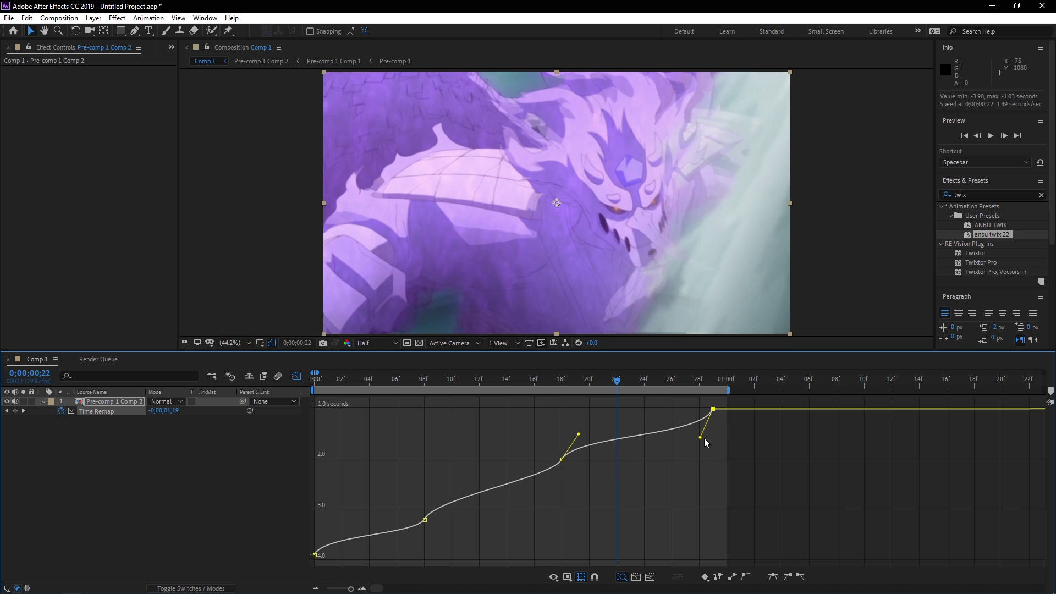
{"action": "left_click_drag", "start_coordinate": [701, 438], "coordinate": [600, 419]}
{"action": "left_click", "coordinate": [566, 382]}
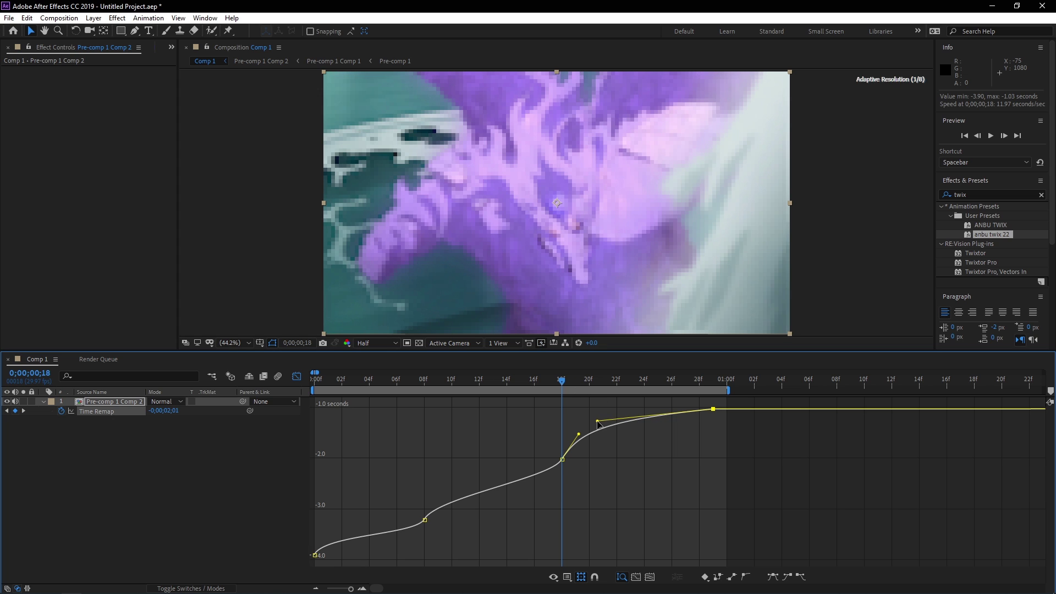
{"action": "left_click_drag", "start_coordinate": [579, 435], "coordinate": [573, 437]}
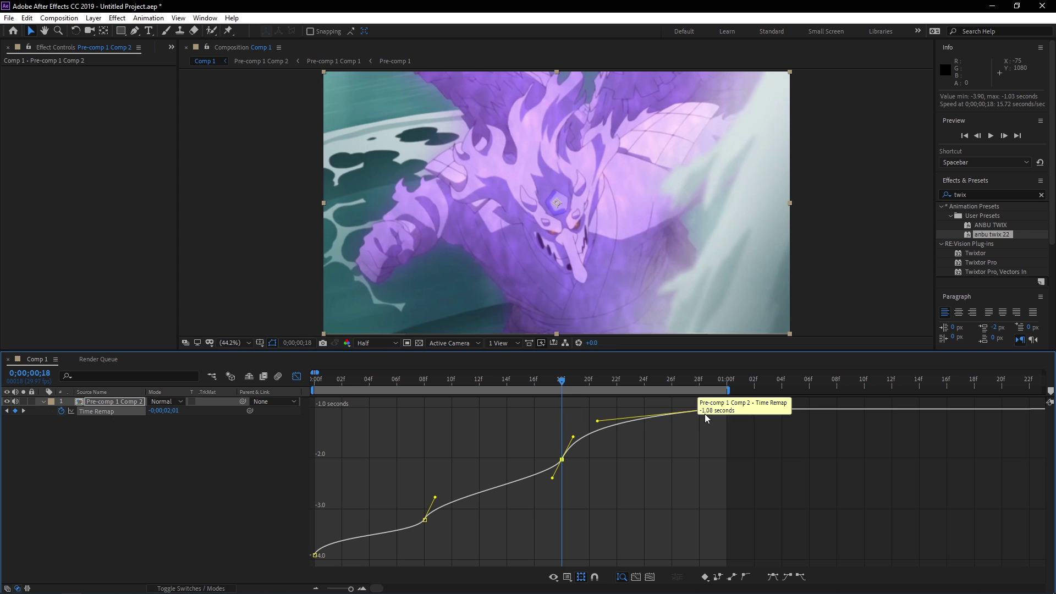
{"action": "key", "text": "space"}
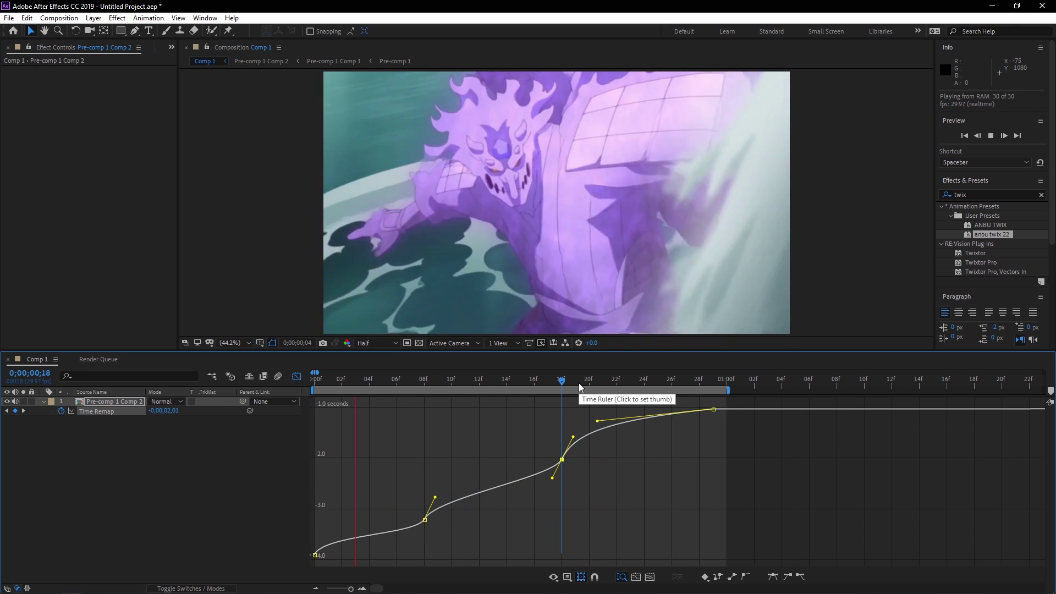
{"action": "key", "text": "space"}
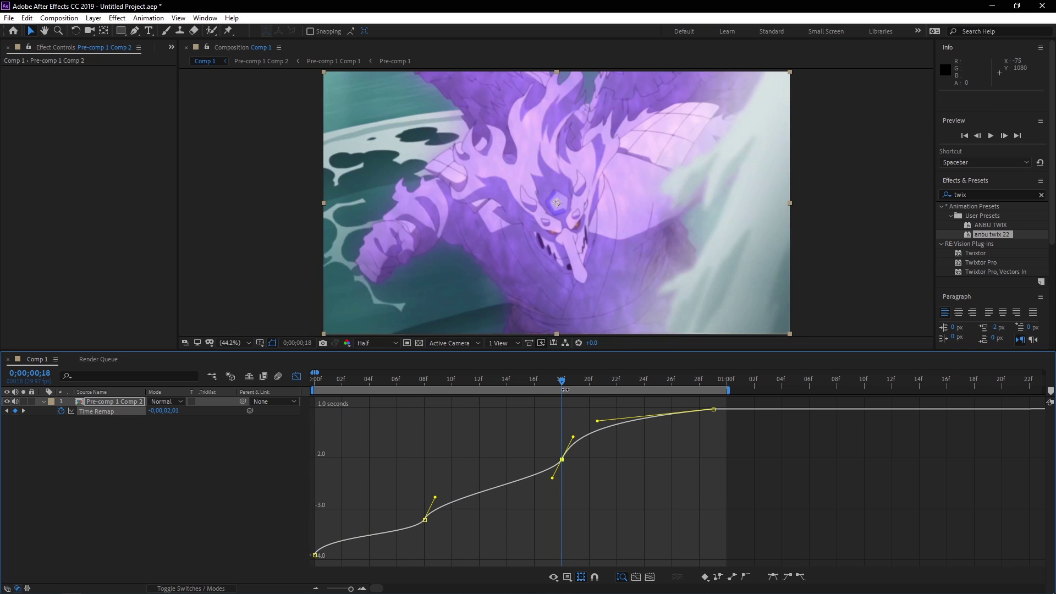
Delete the Time Remap keyframes at 14f and 18f.
{"action": "left_click", "coordinate": [297, 377]}
{"action": "left_click_drag", "start_coordinate": [568, 413], "coordinate": [420, 407]}
{"action": "key", "text": "Delete"}
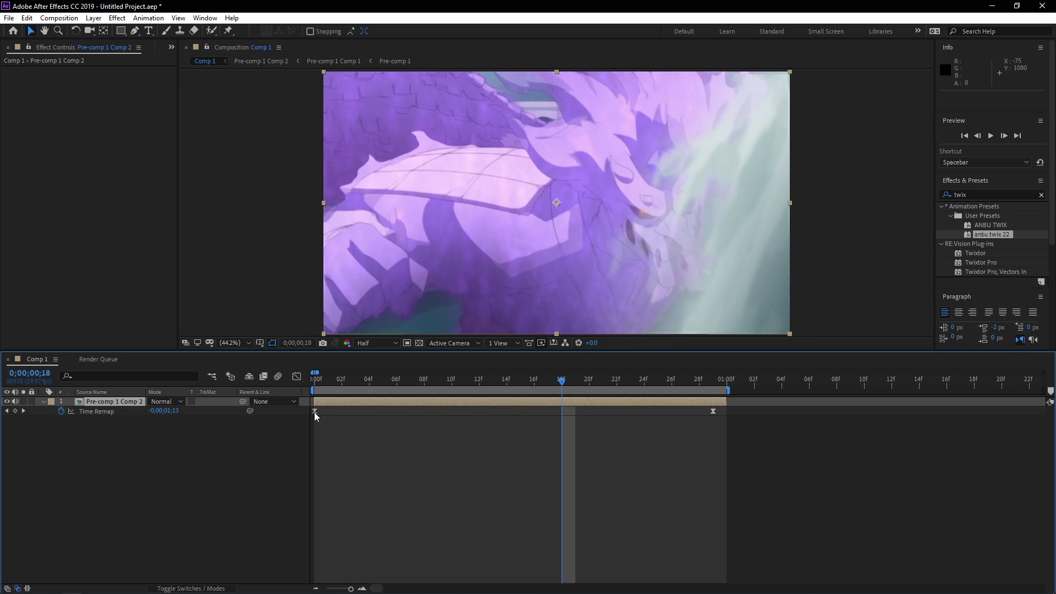
Adjust the first and last Time Remap keyframe handles in the speed graph and preview the timing.
{"action": "left_click", "coordinate": [315, 411]}
{"action": "left_click", "coordinate": [506, 379]}
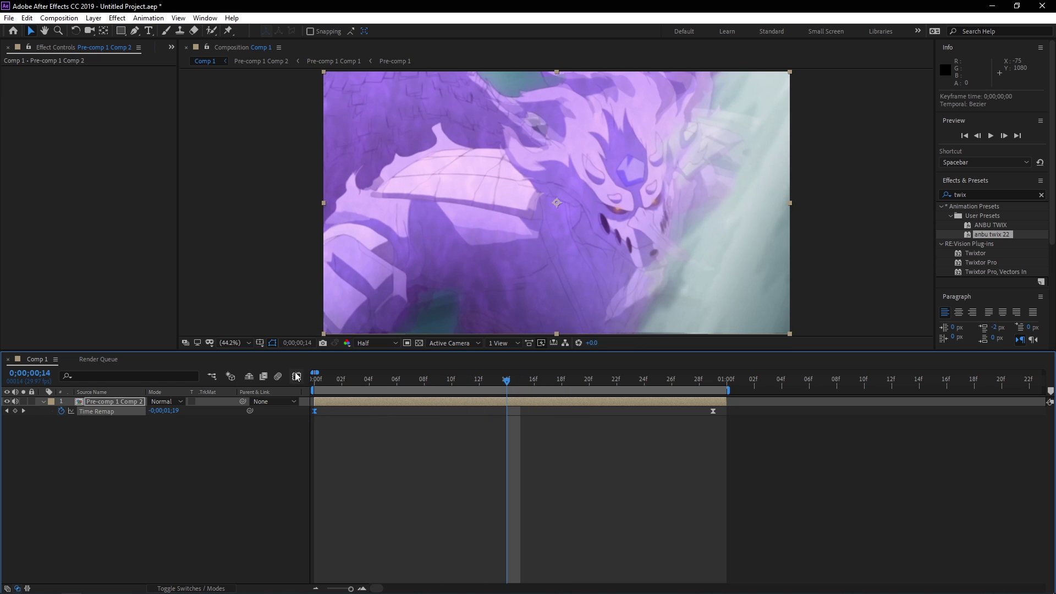
{"action": "left_click", "coordinate": [297, 376]}
{"action": "left_click_drag", "start_coordinate": [408, 441], "coordinate": [401, 443]}
{"action": "left_click_drag", "start_coordinate": [350, 482], "coordinate": [347, 472]}
{"action": "key", "text": "space"}
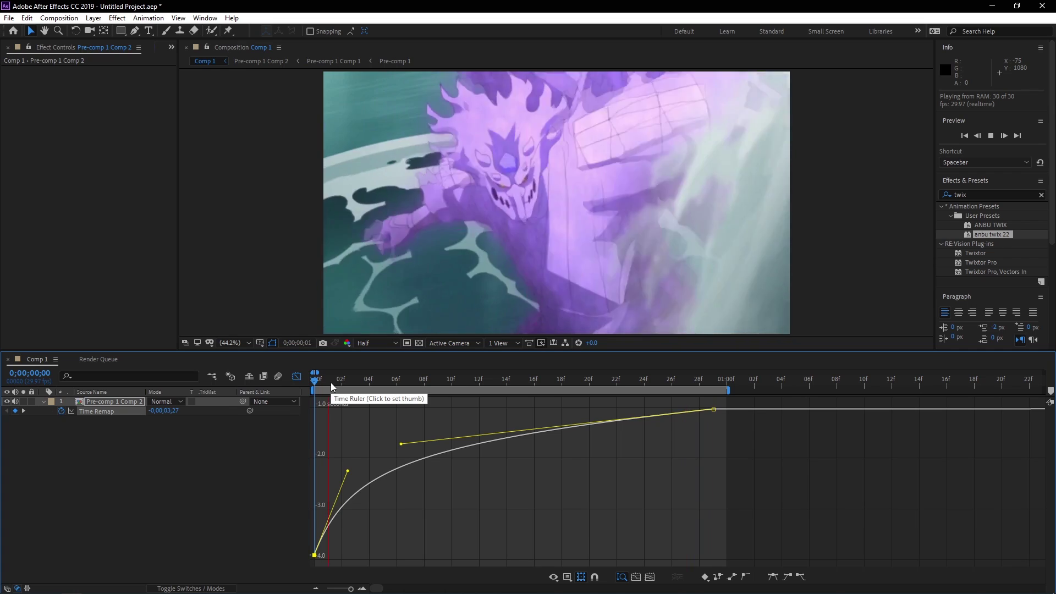
{"action": "key", "text": "space"}
Reshape the Time Remap curve to start flat and rise late toward the last keyframe, then preview it.
{"action": "left_click", "coordinate": [298, 376]}
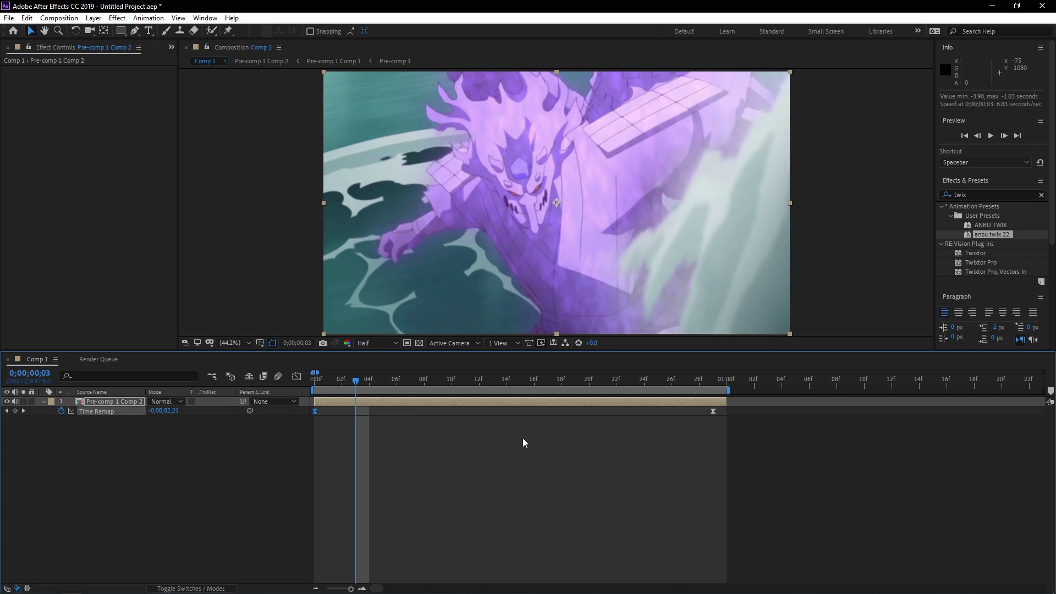
{"action": "left_click", "coordinate": [314, 410]}
{"action": "left_click_drag", "start_coordinate": [356, 382], "coordinate": [630, 408]}
{"action": "left_click", "coordinate": [297, 375]}
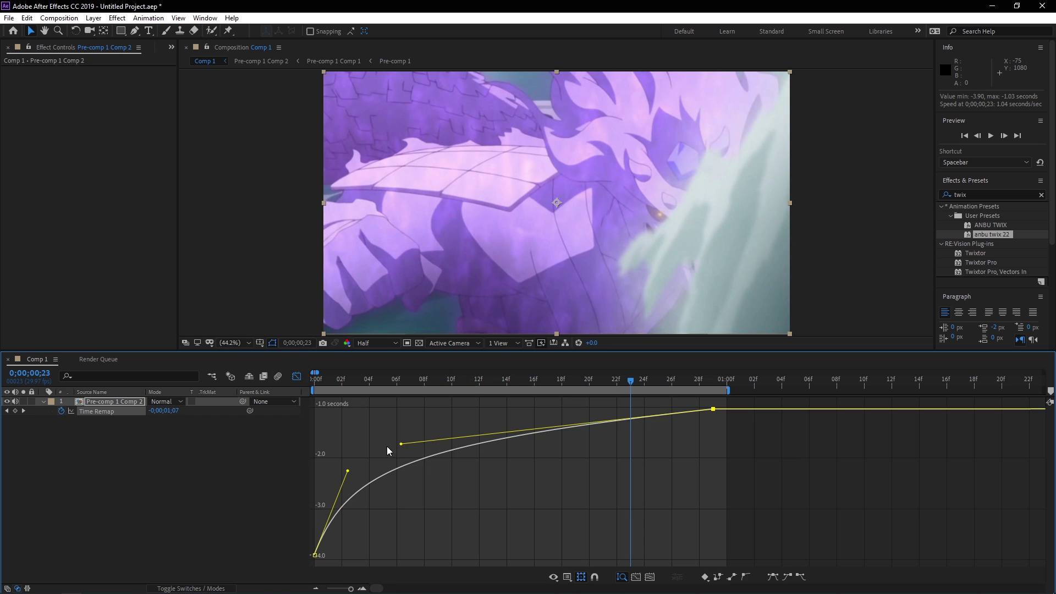
{"action": "left_click_drag", "start_coordinate": [406, 446], "coordinate": [658, 501]}
{"action": "left_click_drag", "start_coordinate": [347, 472], "coordinate": [663, 497]}
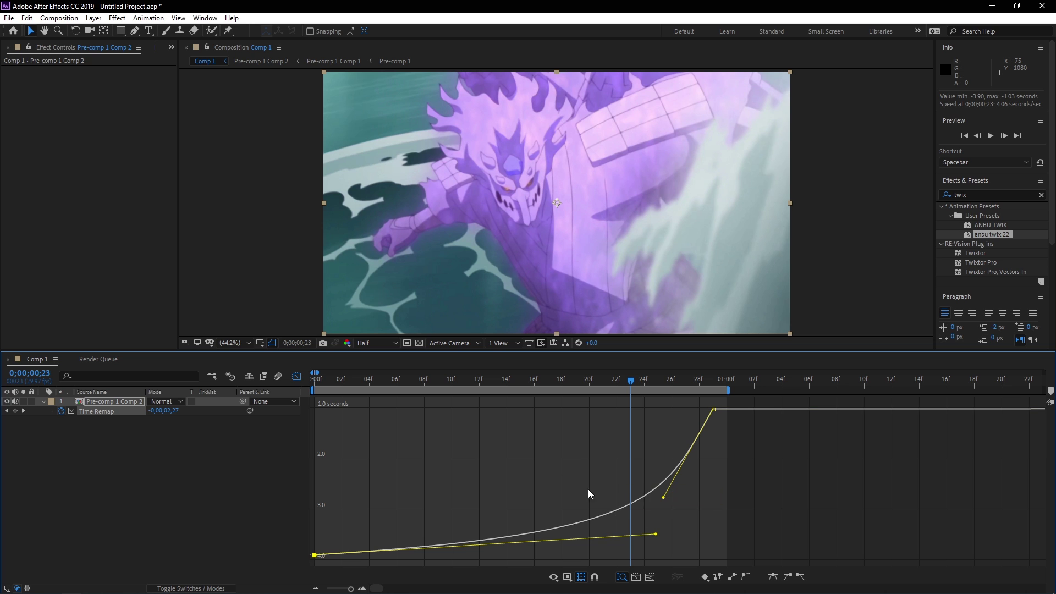
{"action": "key", "text": "space"}
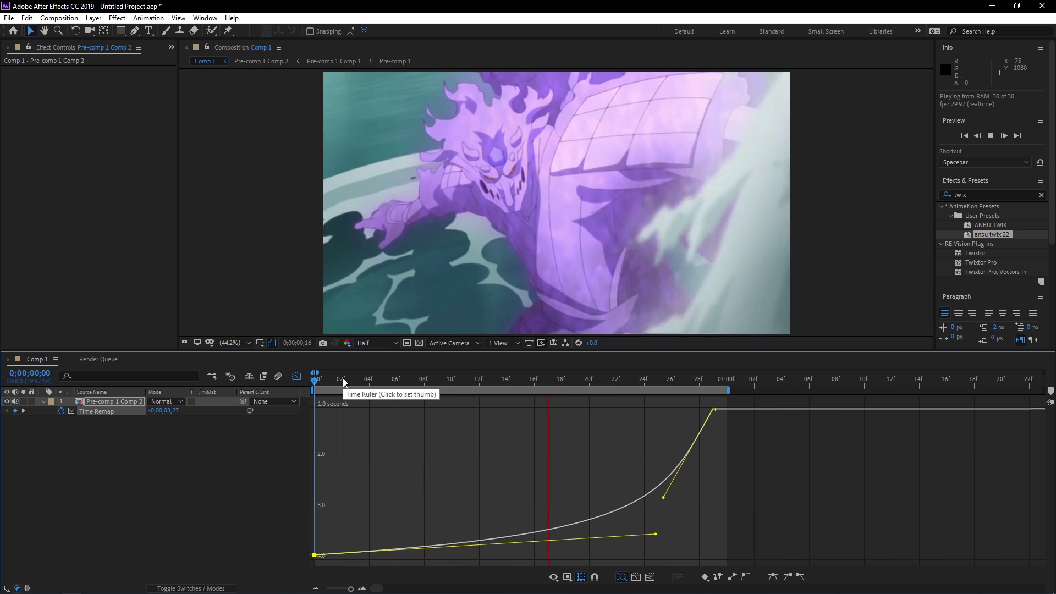
{"action": "left_click", "coordinate": [467, 379]}
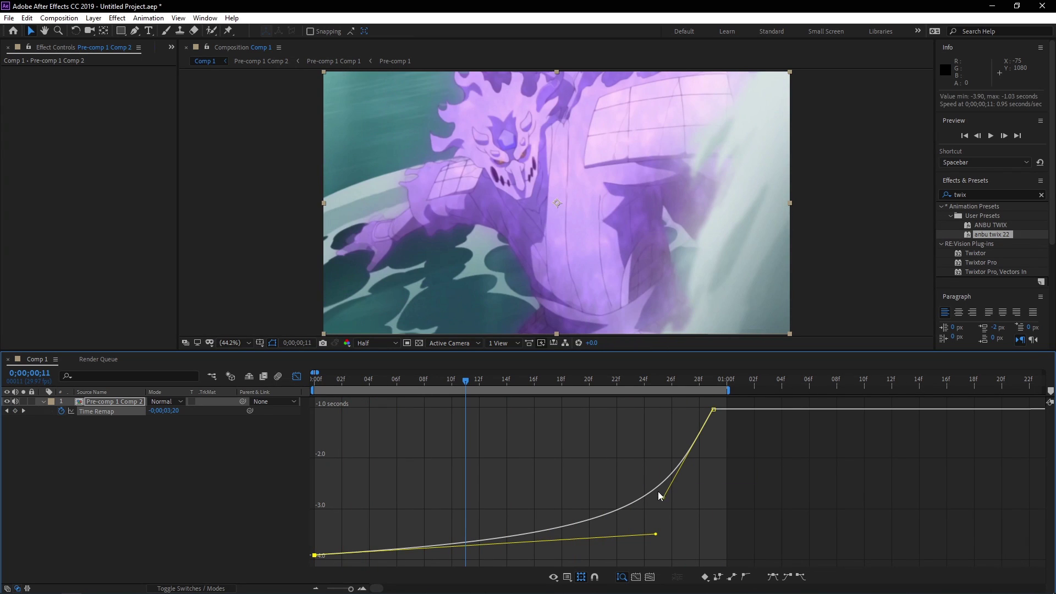
Steepen the approach into the last keyframe and add a Time Remap keyframe at frame 15.
{"action": "left_click_drag", "start_coordinate": [666, 498], "coordinate": [679, 448]}
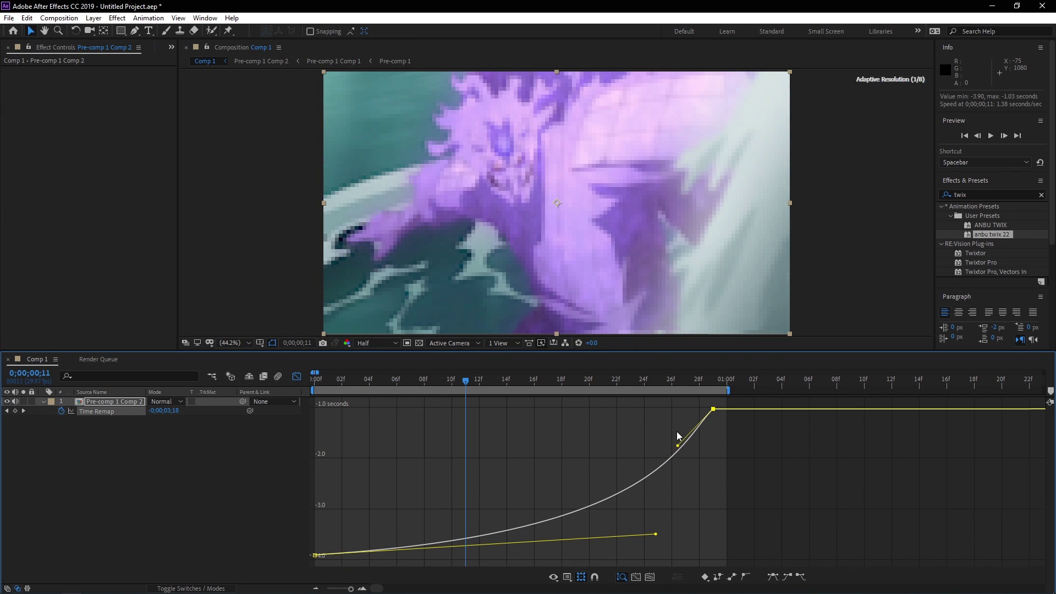
{"action": "left_click_drag", "start_coordinate": [649, 384], "coordinate": [268, 390]}
{"action": "key", "text": "space"}
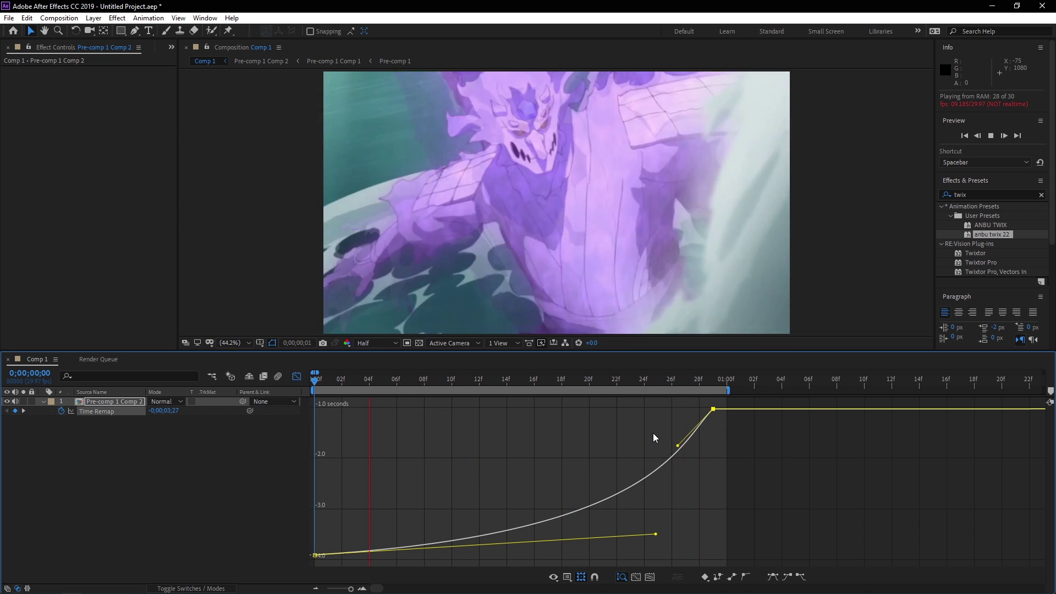
{"action": "key", "text": "space"}
{"action": "key", "text": "Home"}
{"action": "left_click", "coordinate": [297, 376]}
{"action": "left_click", "coordinate": [546, 450]}
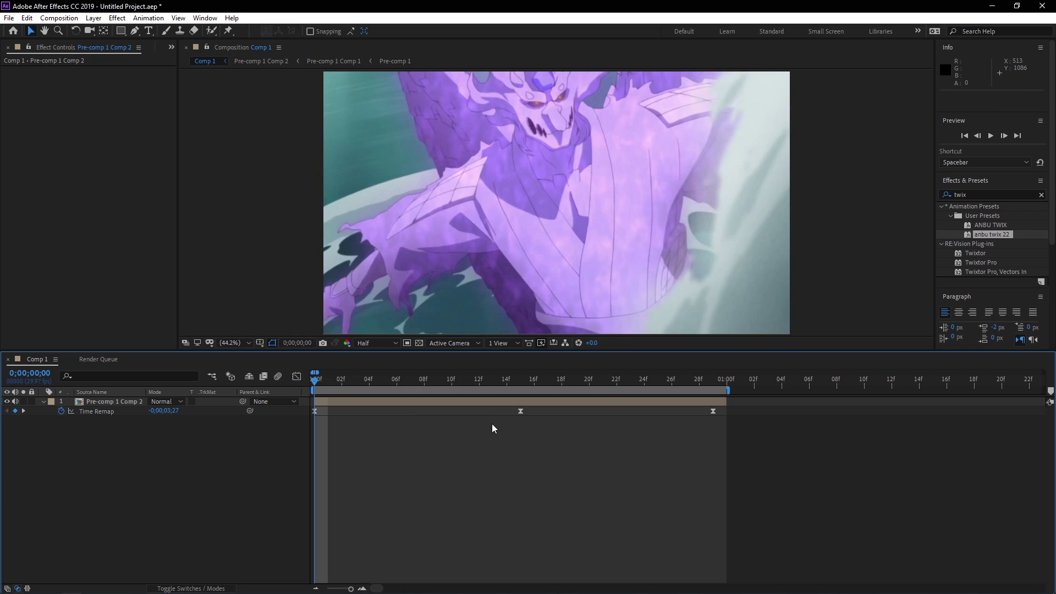
Move the last Time Remap keyframe later and extend the layer's out point to match.
{"action": "left_click", "coordinate": [316, 588]}
{"action": "left_click", "coordinate": [317, 589]}
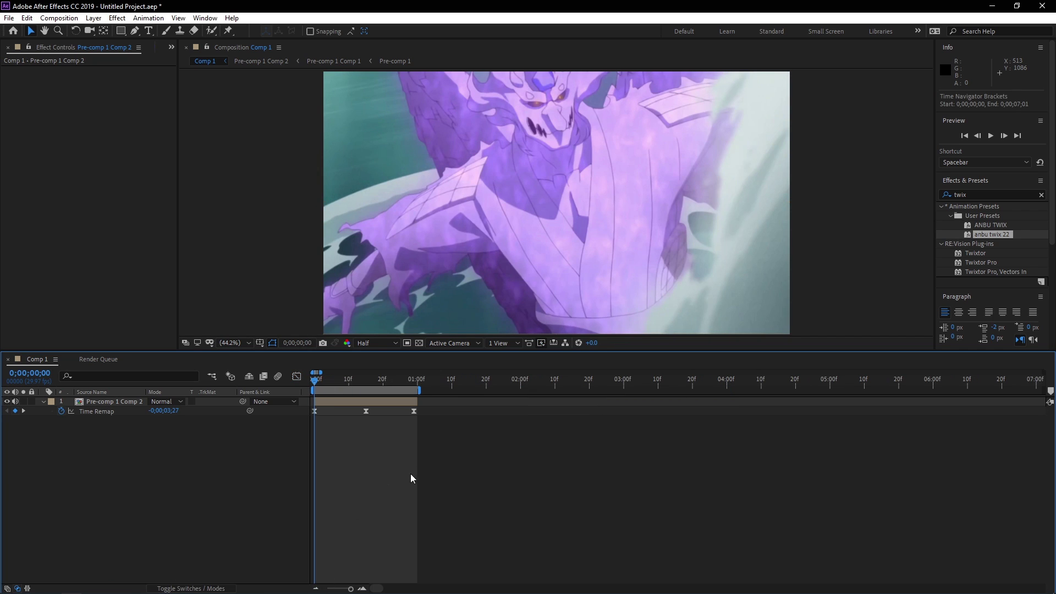
{"action": "left_click", "coordinate": [362, 588]}
{"action": "left_click", "coordinate": [362, 588]}
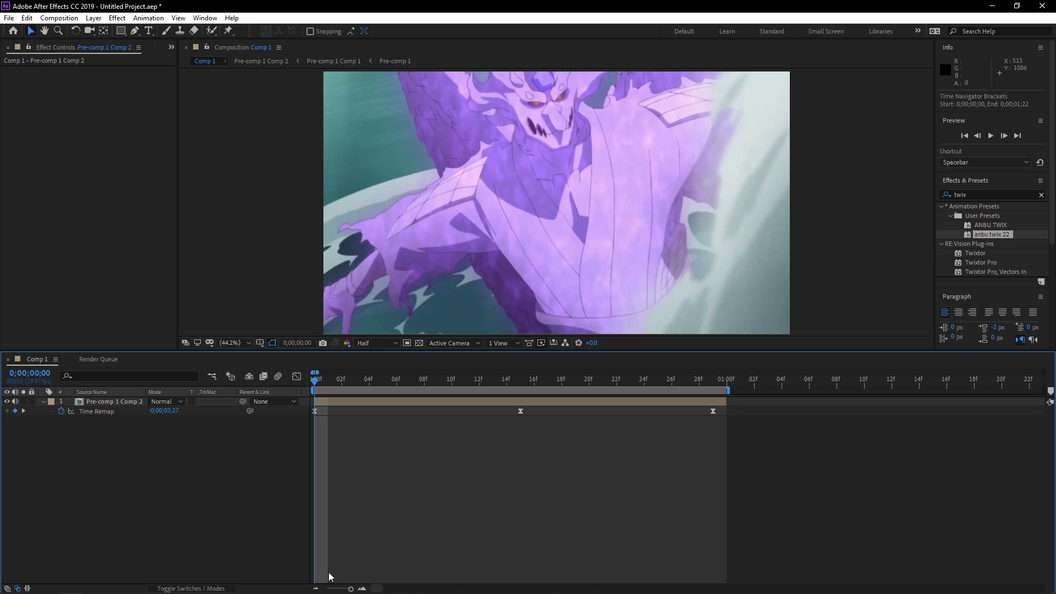
{"action": "left_click", "coordinate": [317, 589]}
{"action": "left_click", "coordinate": [316, 588]}
{"action": "left_click_drag", "start_coordinate": [414, 411], "coordinate": [603, 418]}
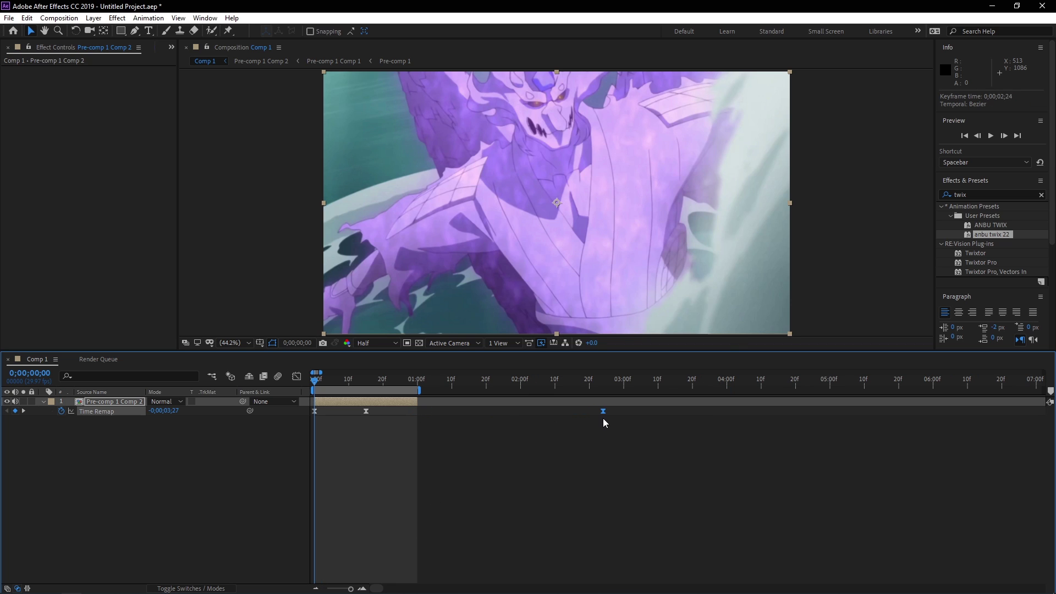
{"action": "left_click_drag", "start_coordinate": [417, 401], "coordinate": [490, 402]}
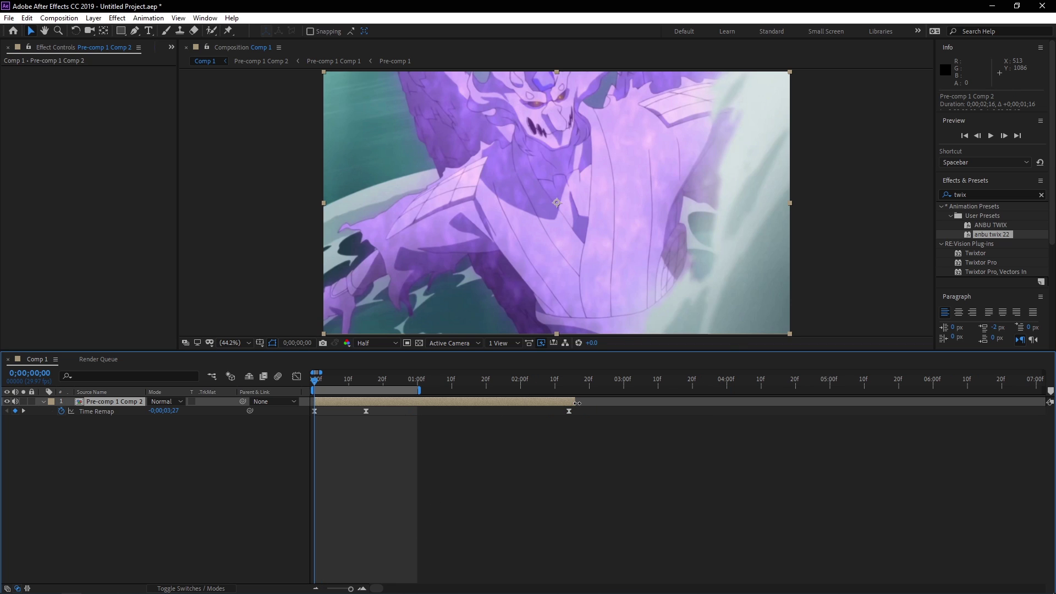
End the work area at 0;00;02;14 and shift the middle keyframe later.
{"action": "left_click_drag", "start_coordinate": [565, 385], "coordinate": [568, 386]}
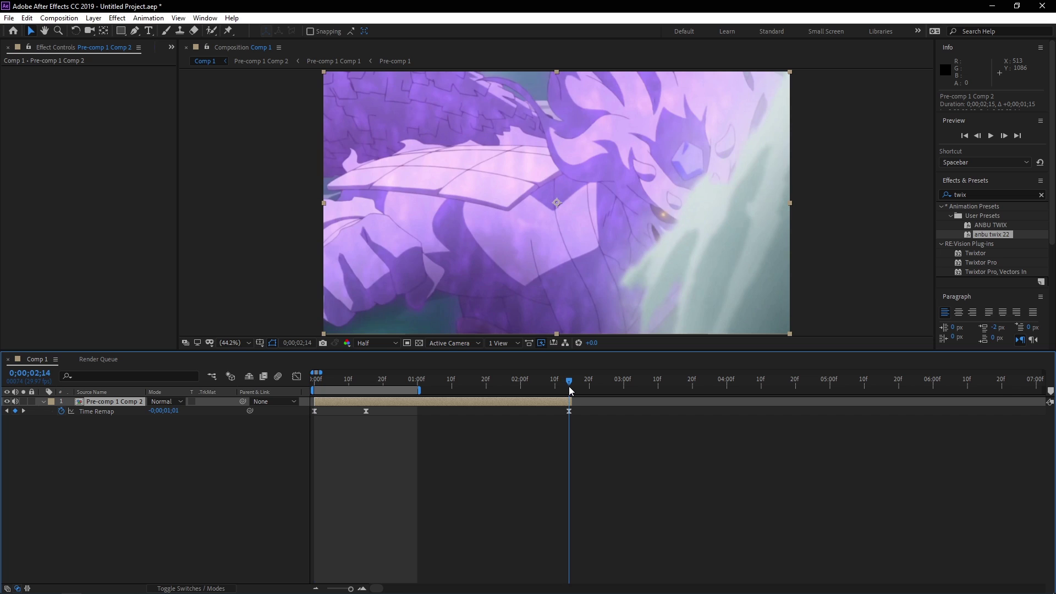
{"action": "key", "text": "n"}
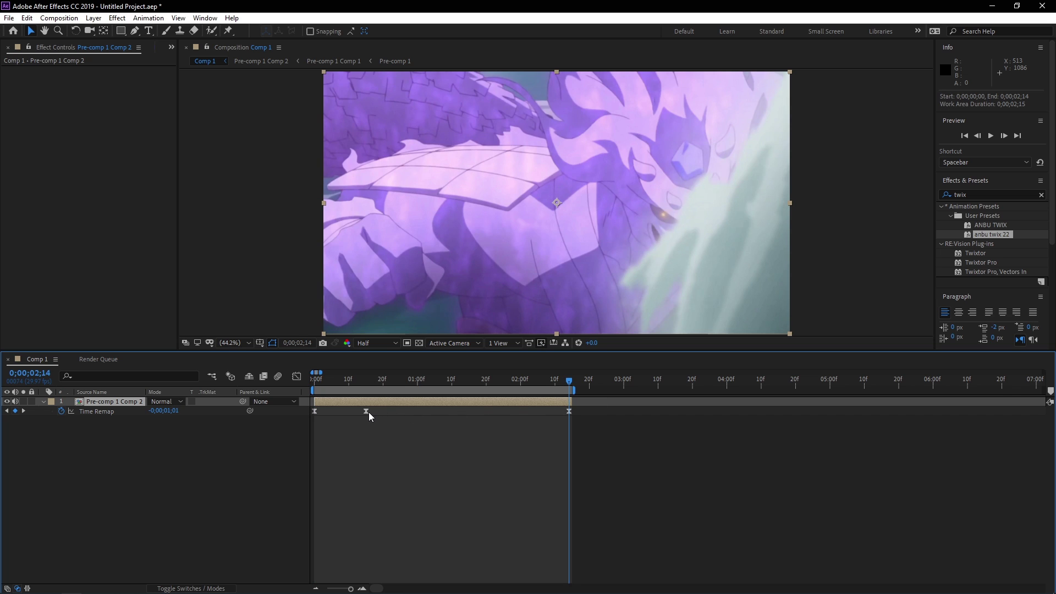
{"action": "left_click_drag", "start_coordinate": [367, 411], "coordinate": [420, 420]}
{"action": "key", "text": "shift+F3"}
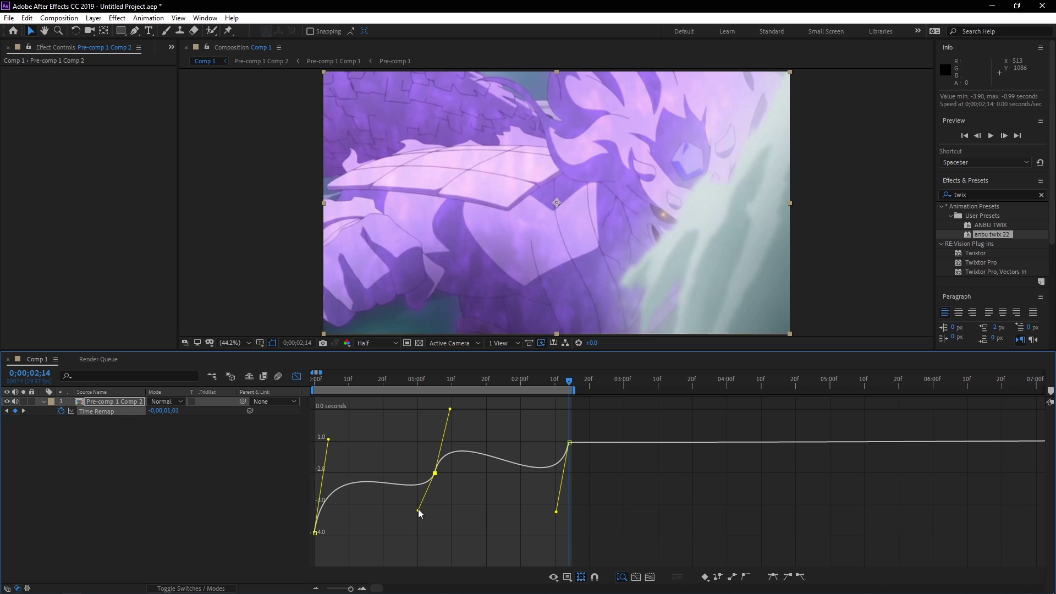
Ease the first and middle Time Remap keyframes by adjusting their Bezier handles.
{"action": "left_click_drag", "start_coordinate": [420, 513], "coordinate": [419, 514]}
{"action": "left_click_drag", "start_coordinate": [329, 445], "coordinate": [338, 509]}
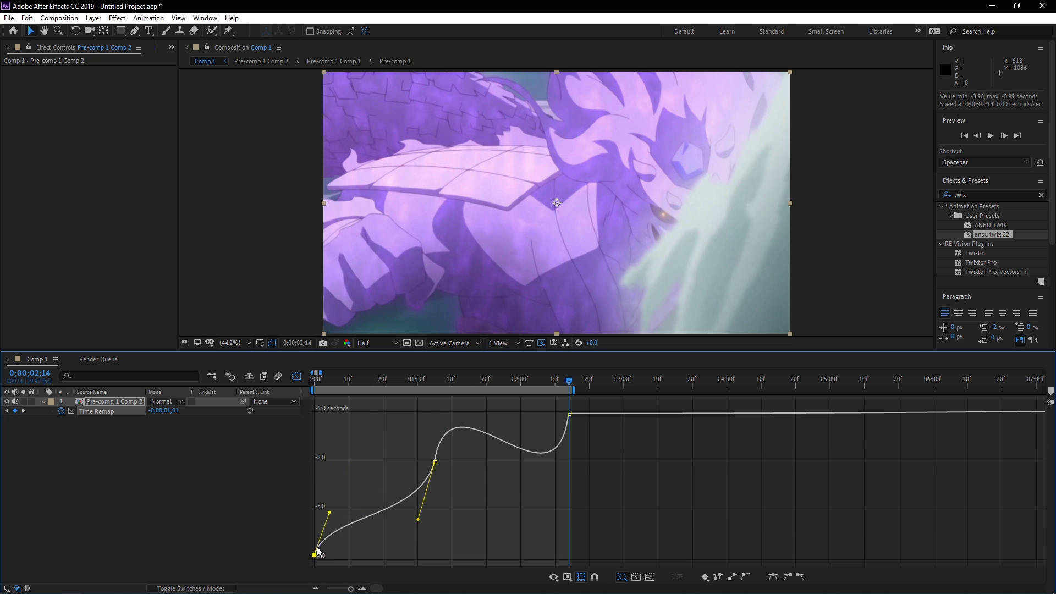
{"action": "left_click_drag", "start_coordinate": [418, 520], "coordinate": [421, 516]}
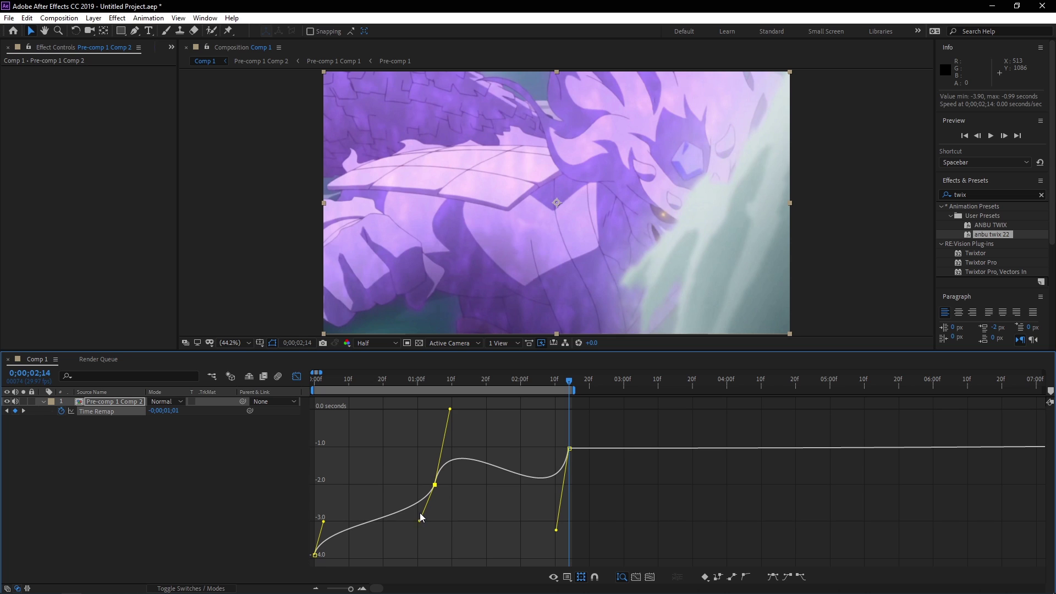
{"action": "left_click", "coordinate": [323, 521]}
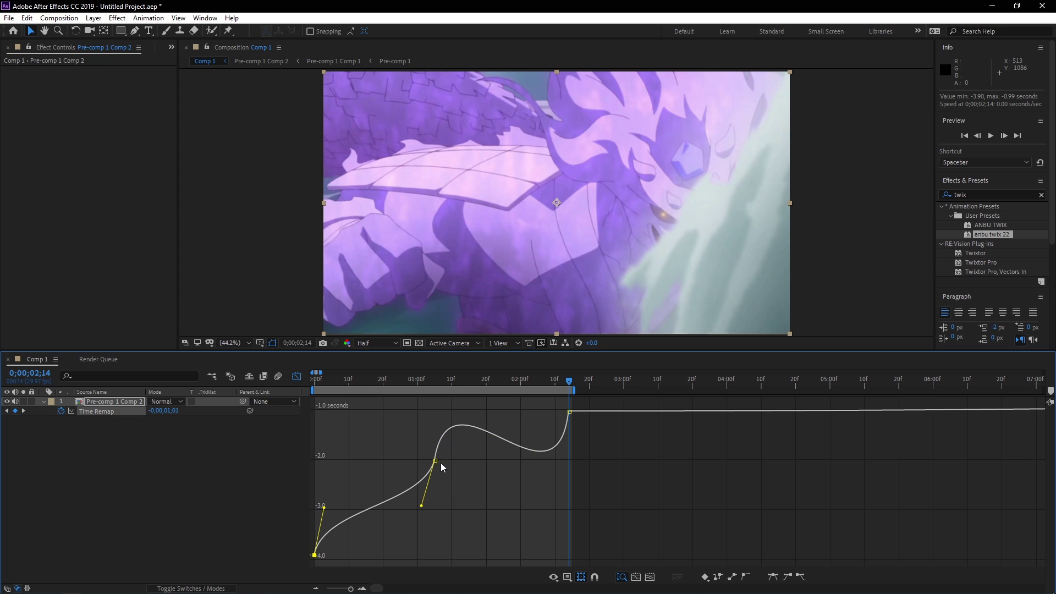
{"action": "left_click", "coordinate": [421, 506]}
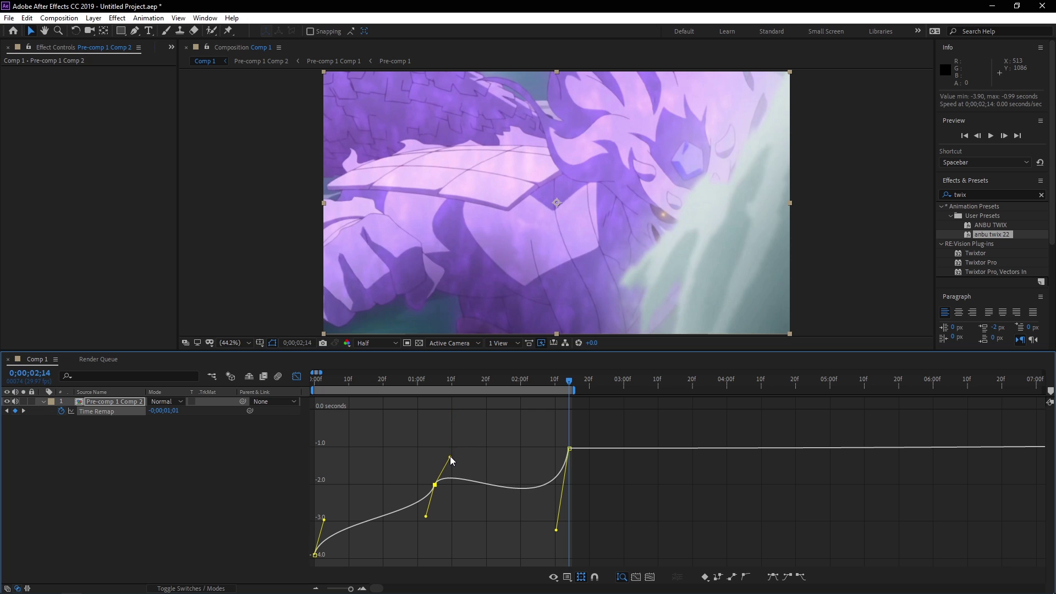
{"action": "left_click_drag", "start_coordinate": [448, 470], "coordinate": [448, 471]}
Smooth the curve into the last keyframe at 0;00;02;14 and RAM-preview the slow motion.
{"action": "left_click_drag", "start_coordinate": [556, 521], "coordinate": [557, 516]}
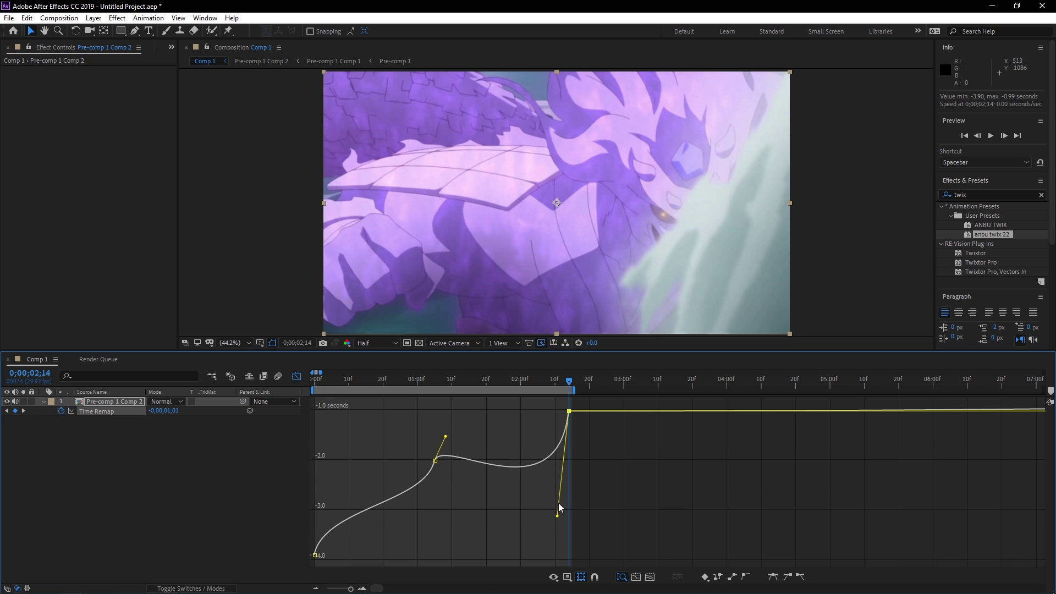
{"action": "left_click_drag", "start_coordinate": [557, 452], "coordinate": [555, 448]}
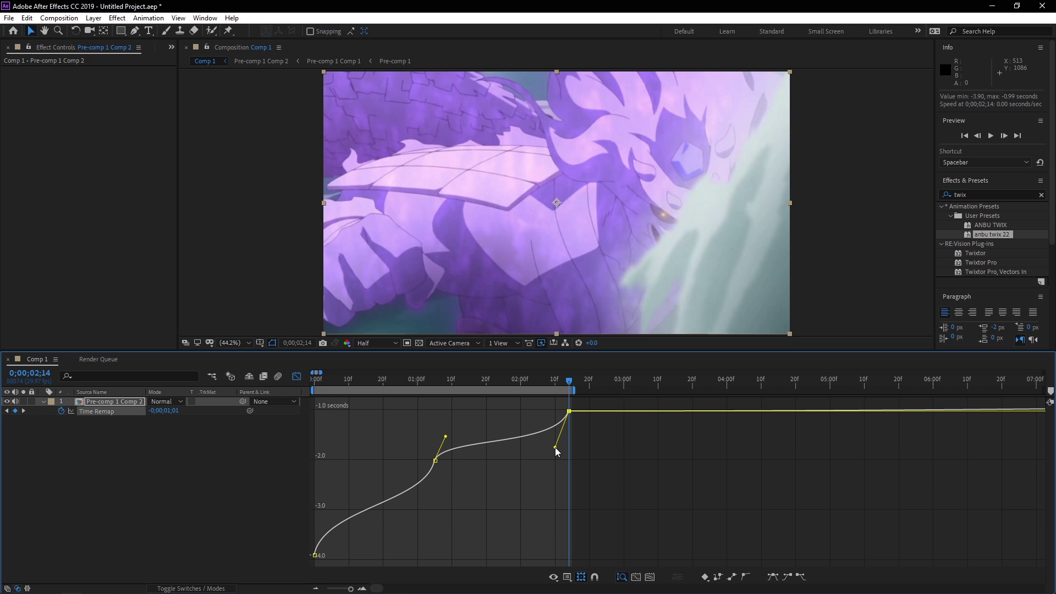
{"action": "key", "text": "space"}
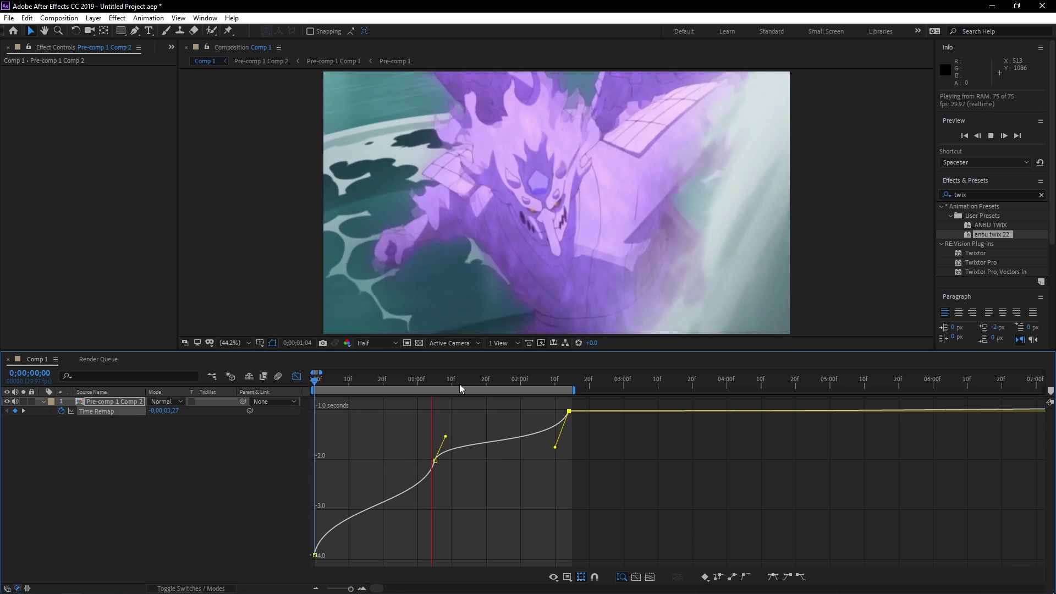
{"action": "left_click", "coordinate": [438, 385]}
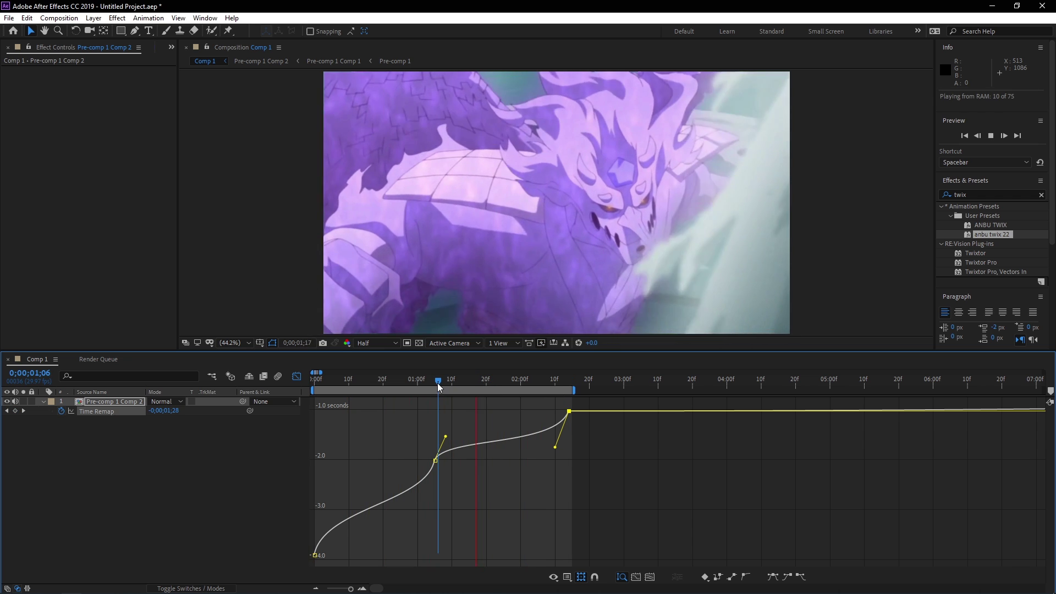